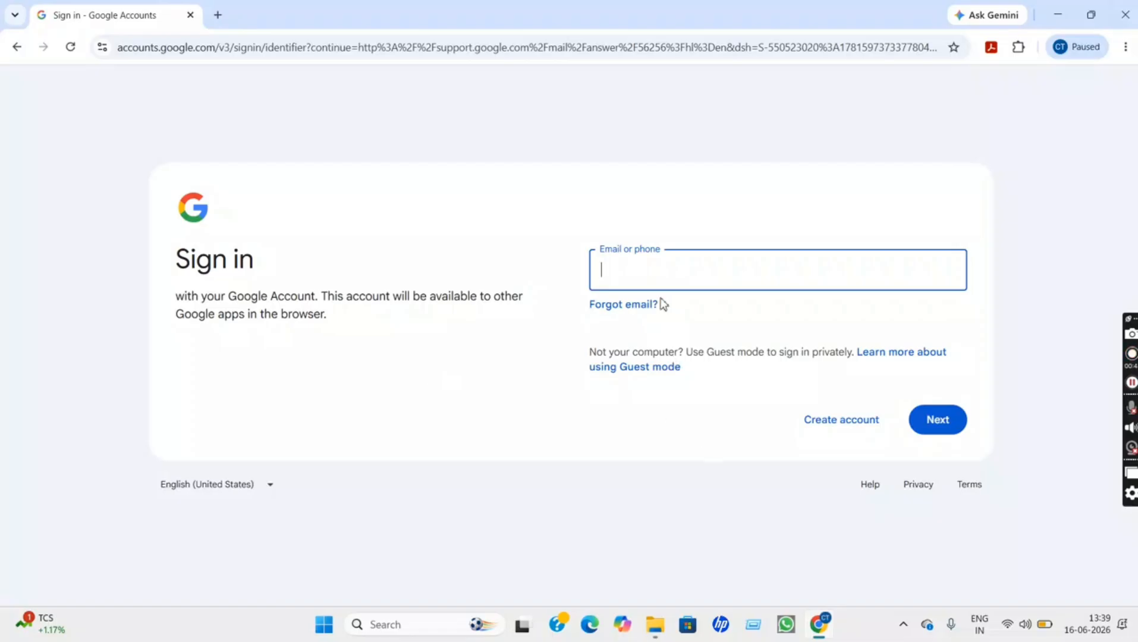
# From the Google sign-in page, start creating a new account for personal use
pyautogui.click(859, 428)
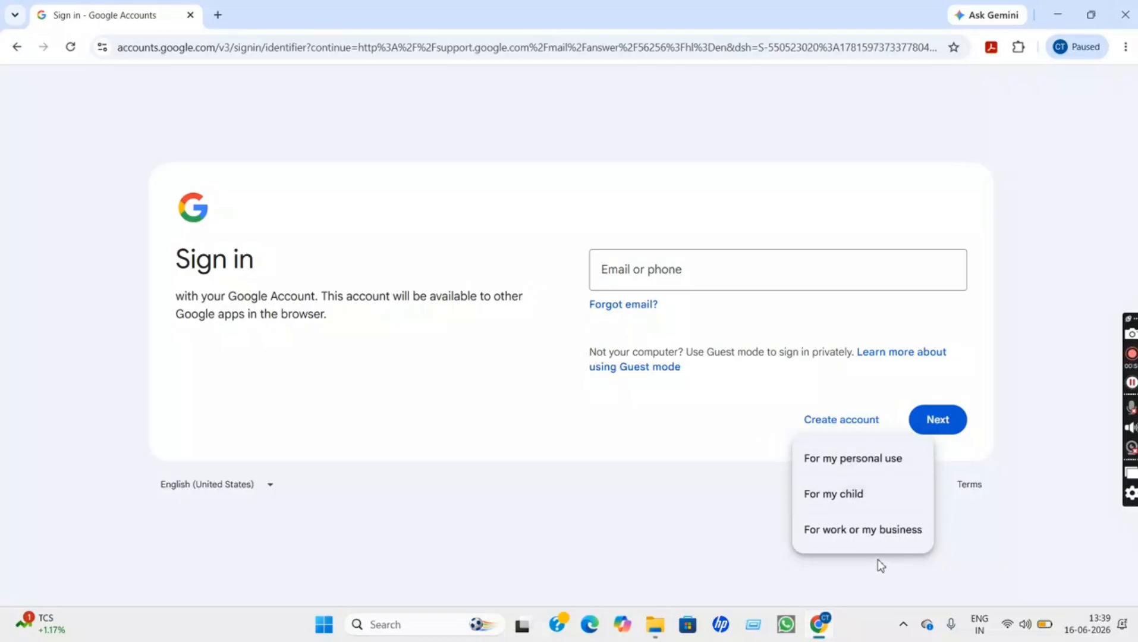
pyautogui.click(890, 467)
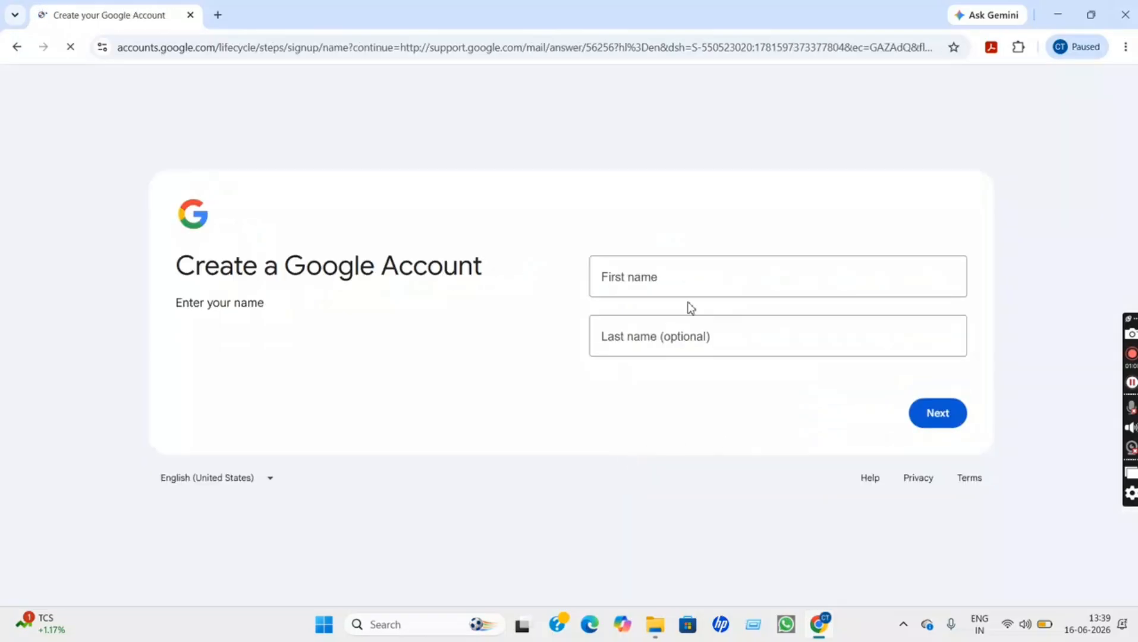
# Enter the first and last name for the new Google Account and continue
pyautogui.click(666, 283)
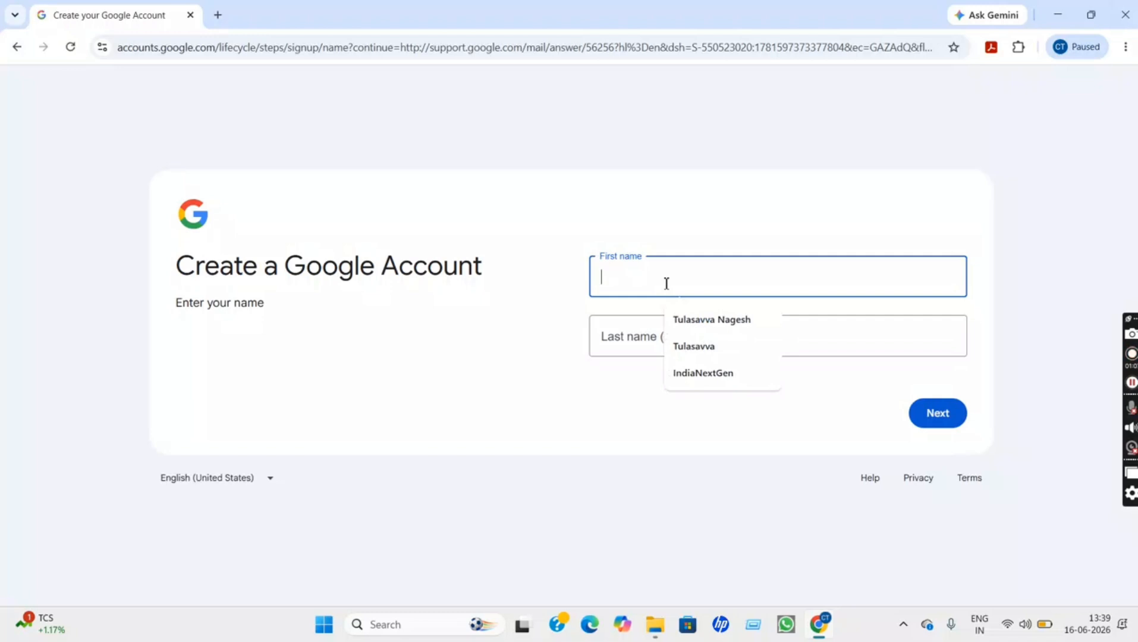
pyautogui.write('aryan')
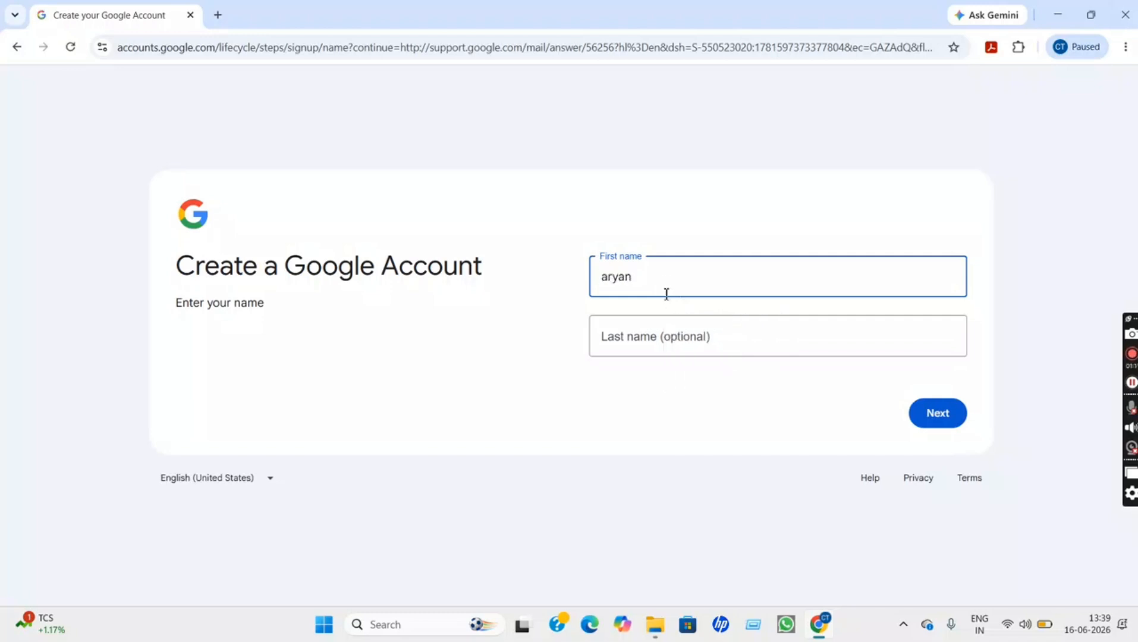
pyautogui.click(655, 348)
pyautogui.write('f')
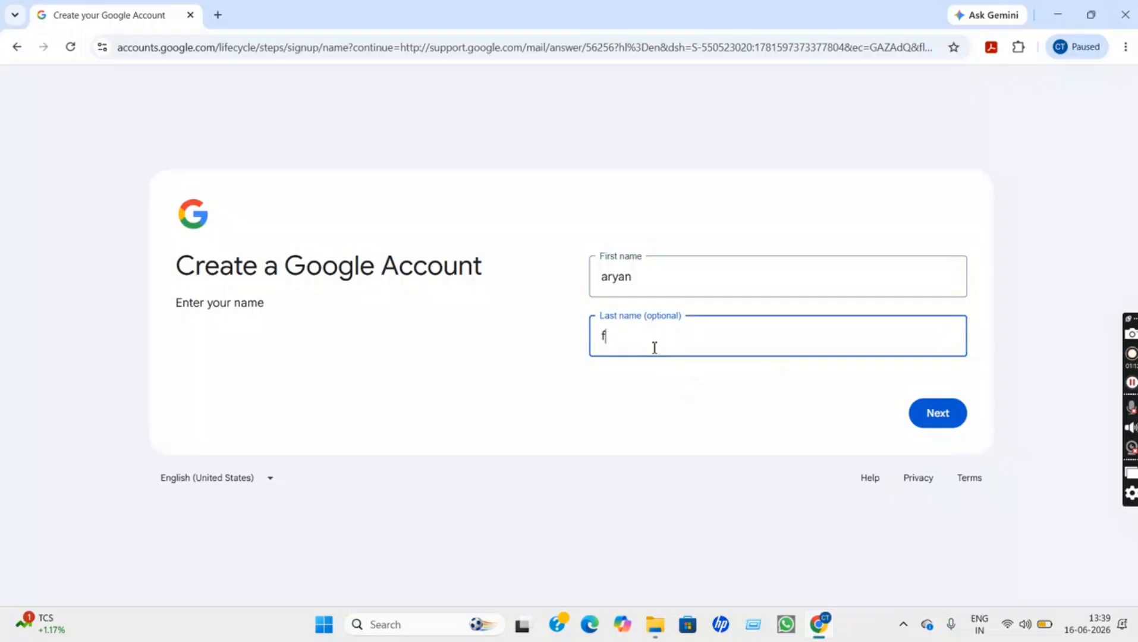
pyautogui.click(932, 417)
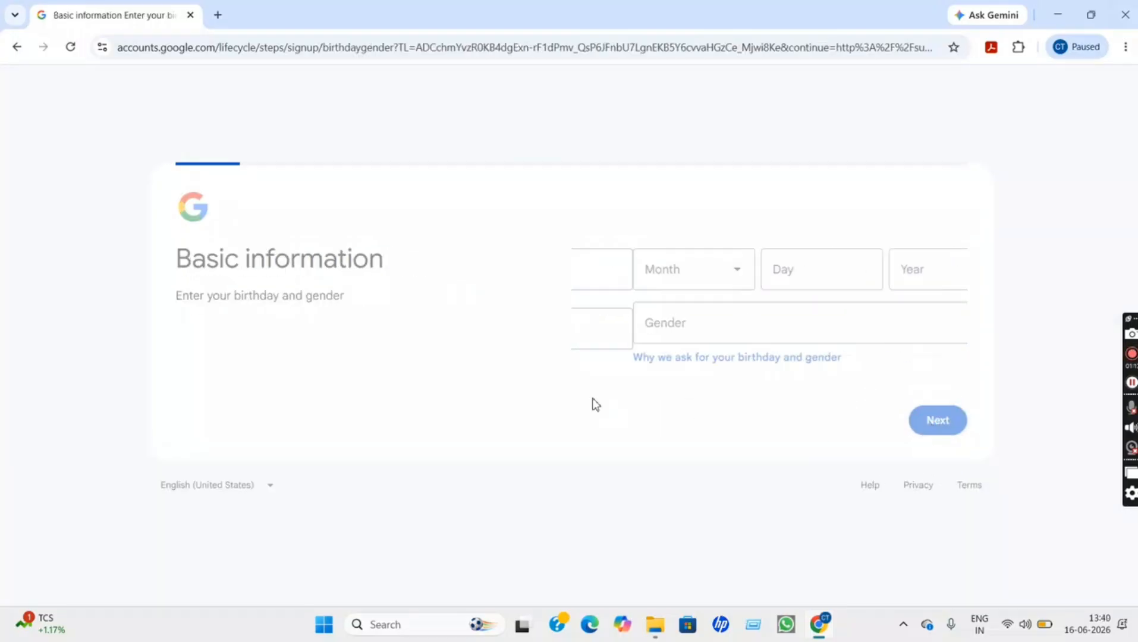
# Set the birthday to 01 January 1990 and gender to Male, then continue
pyautogui.click(683, 278)
pyautogui.click(658, 315)
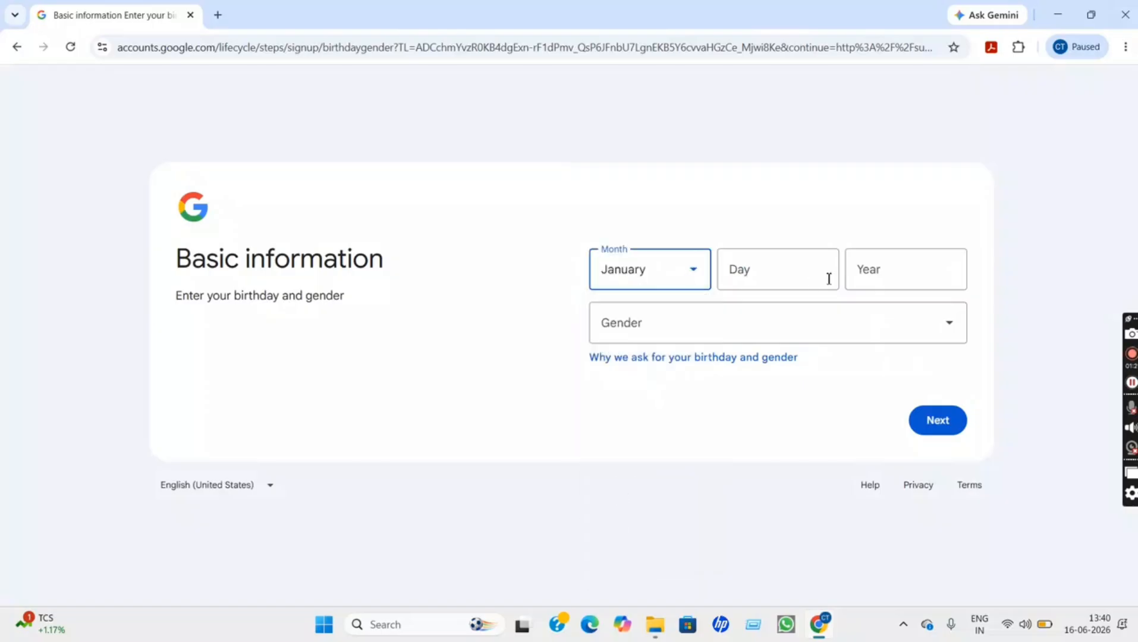
pyautogui.click(828, 279)
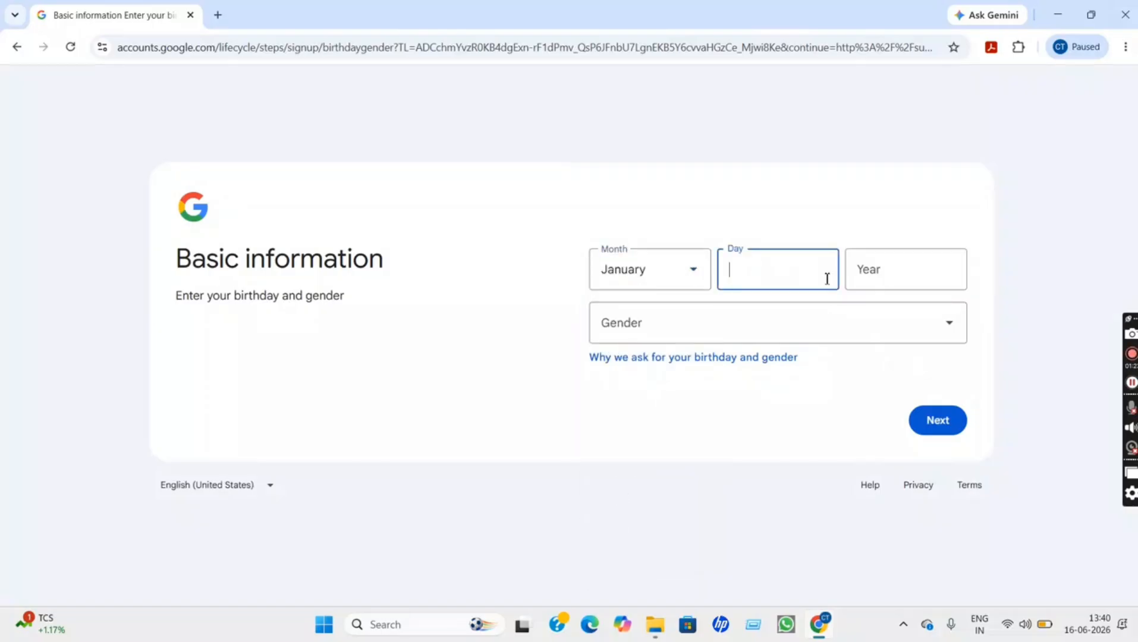
pyautogui.click(891, 283)
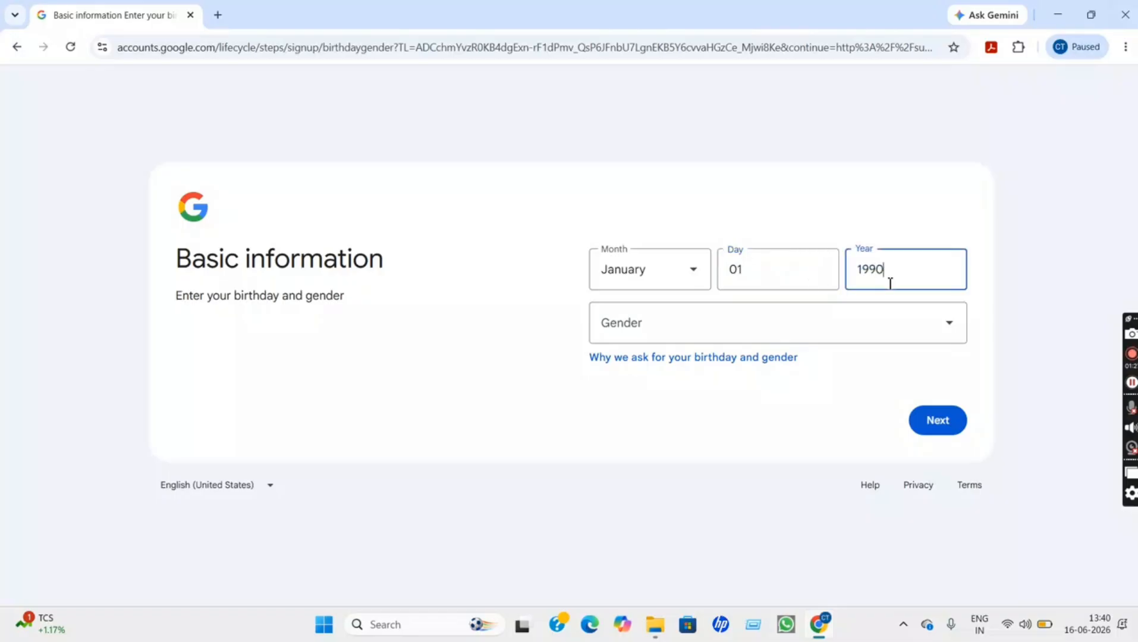
pyautogui.click(684, 334)
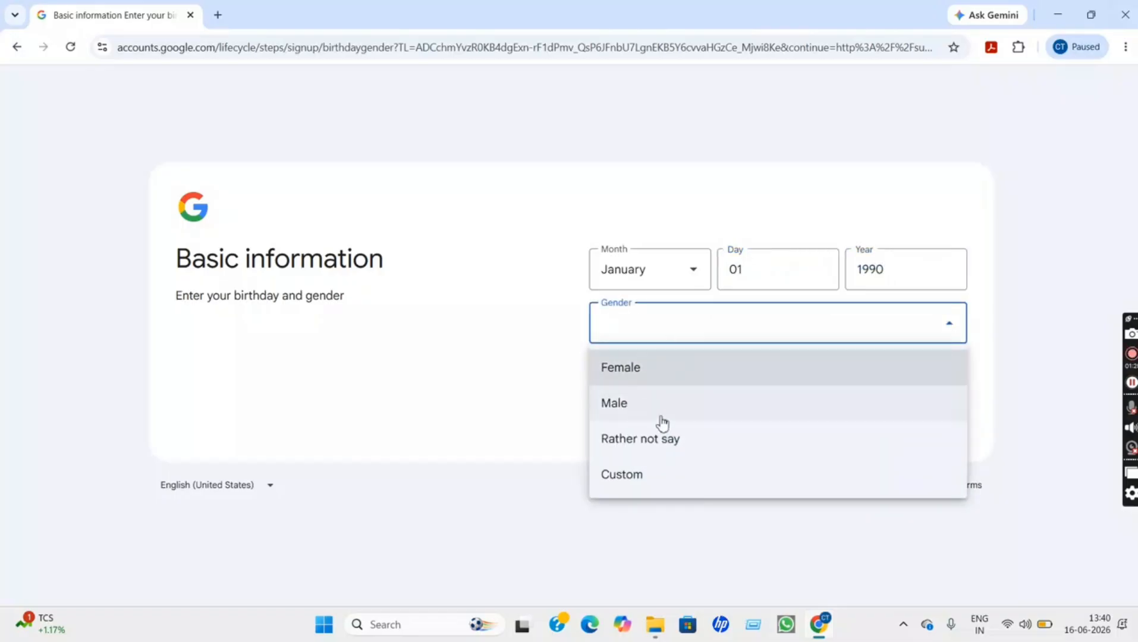
pyautogui.click(704, 404)
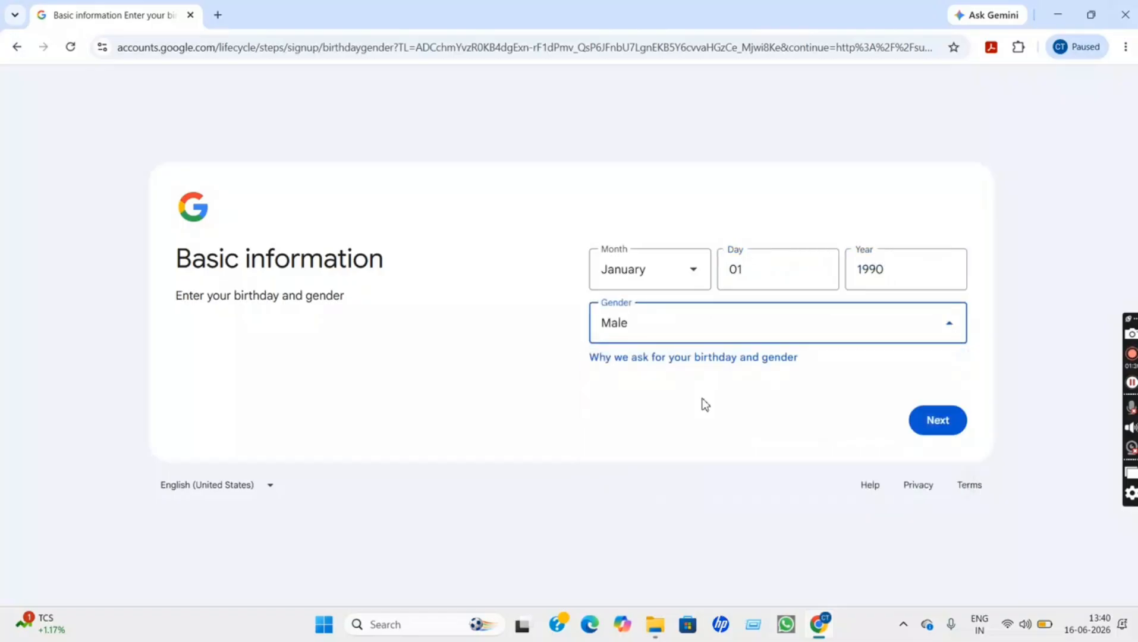
pyautogui.click(920, 429)
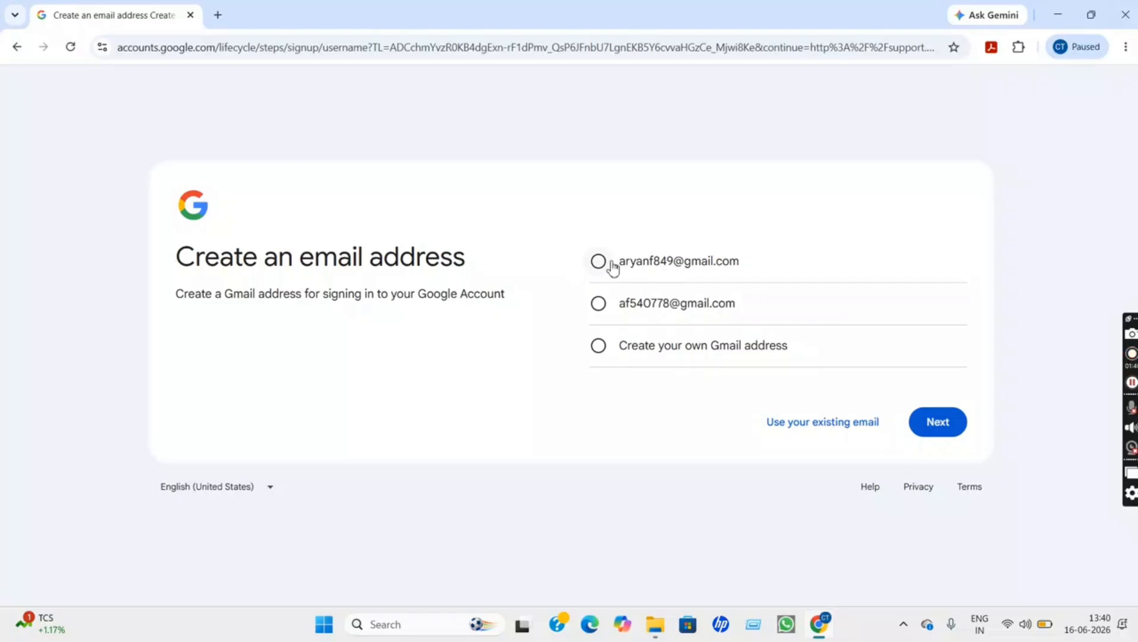
# Take the first suggested Gmail address, then set and confirm the account password
pyautogui.click(600, 264)
pyautogui.click(926, 425)
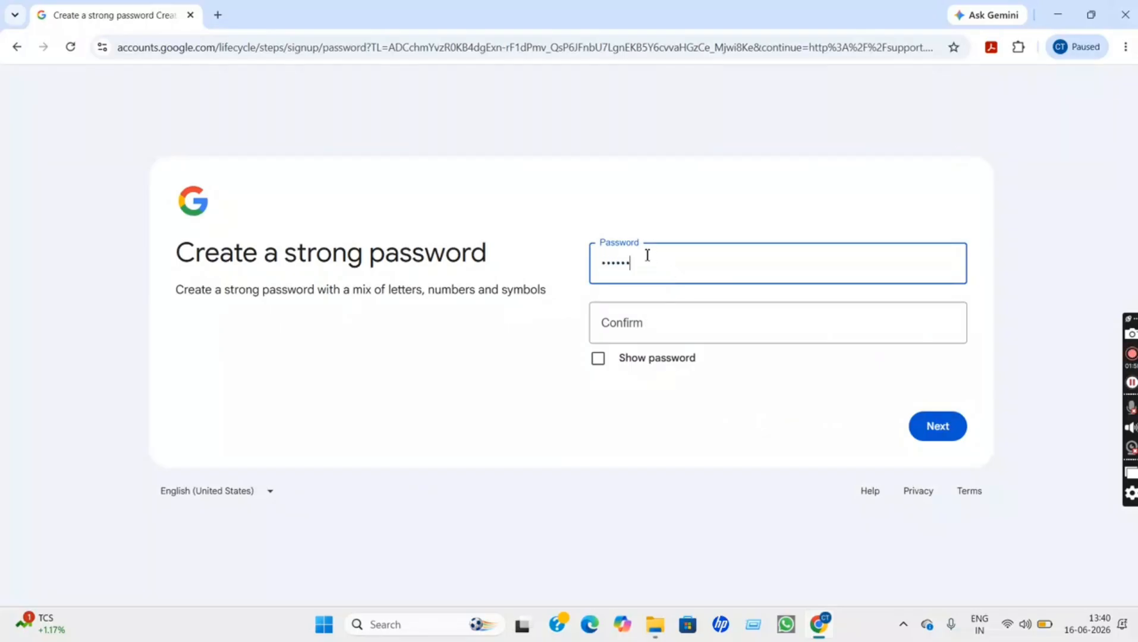
pyautogui.click(660, 319)
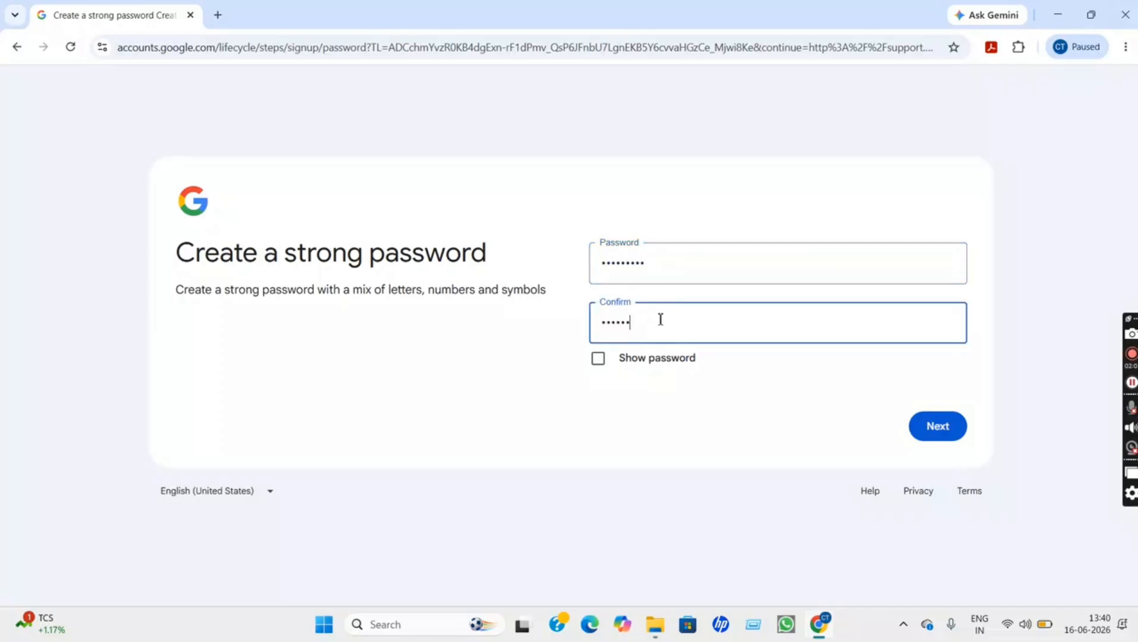
pyautogui.click(932, 427)
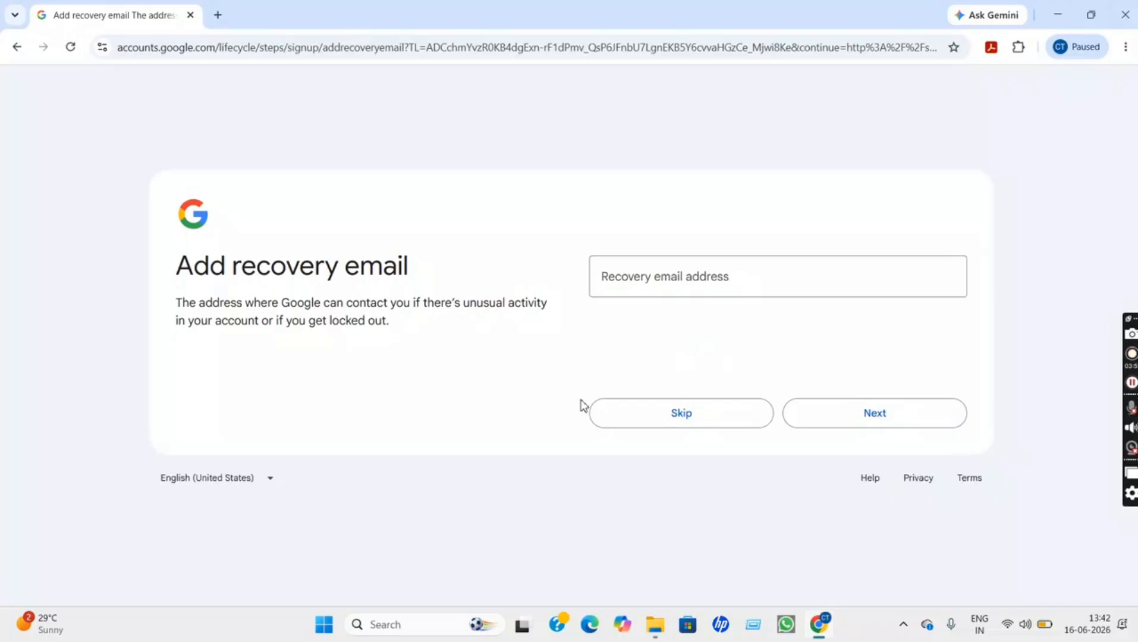
# Skip the recovery email, confirm the account details, and agree to the Privacy and Terms
pyautogui.click(731, 419)
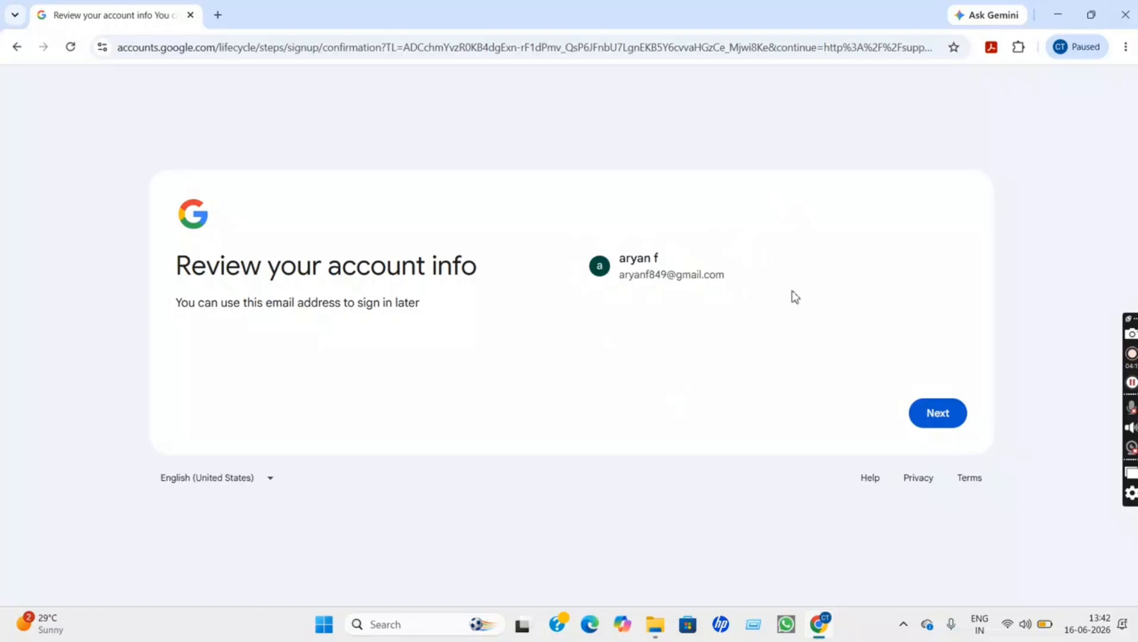
pyautogui.click(953, 424)
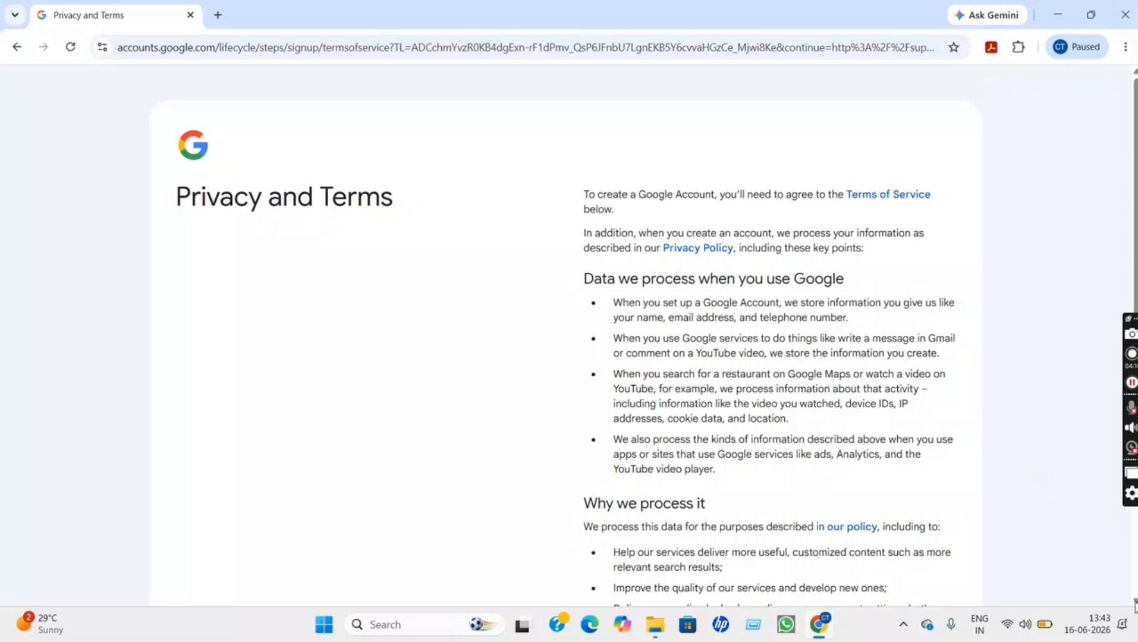
pyautogui.scroll(-5, 1135, 603)
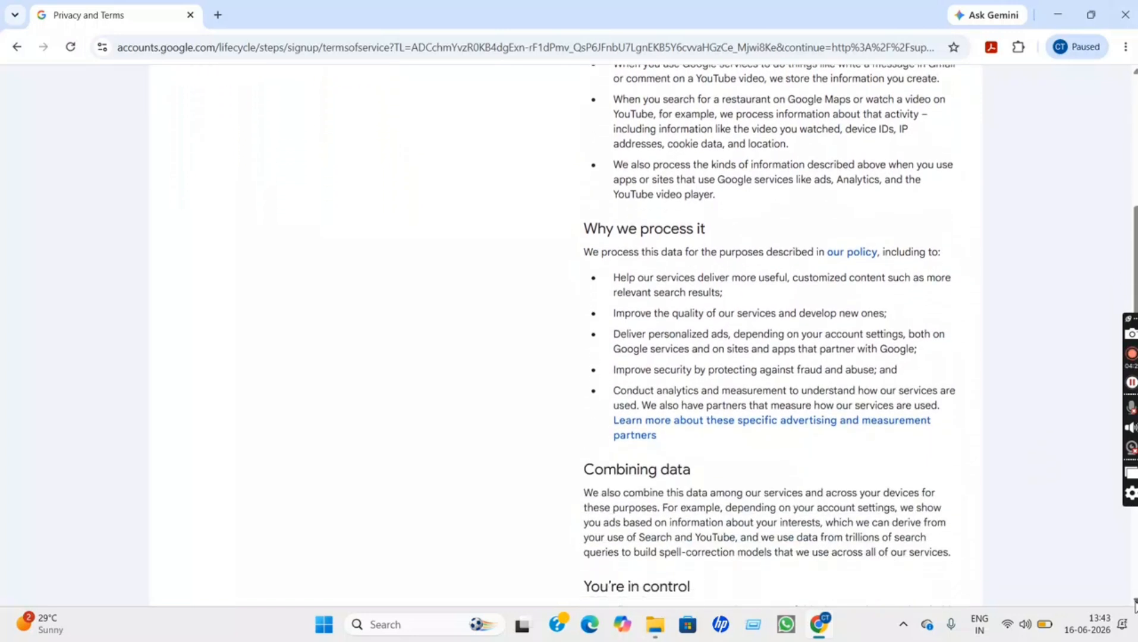
pyautogui.scroll(-5, 1135, 604)
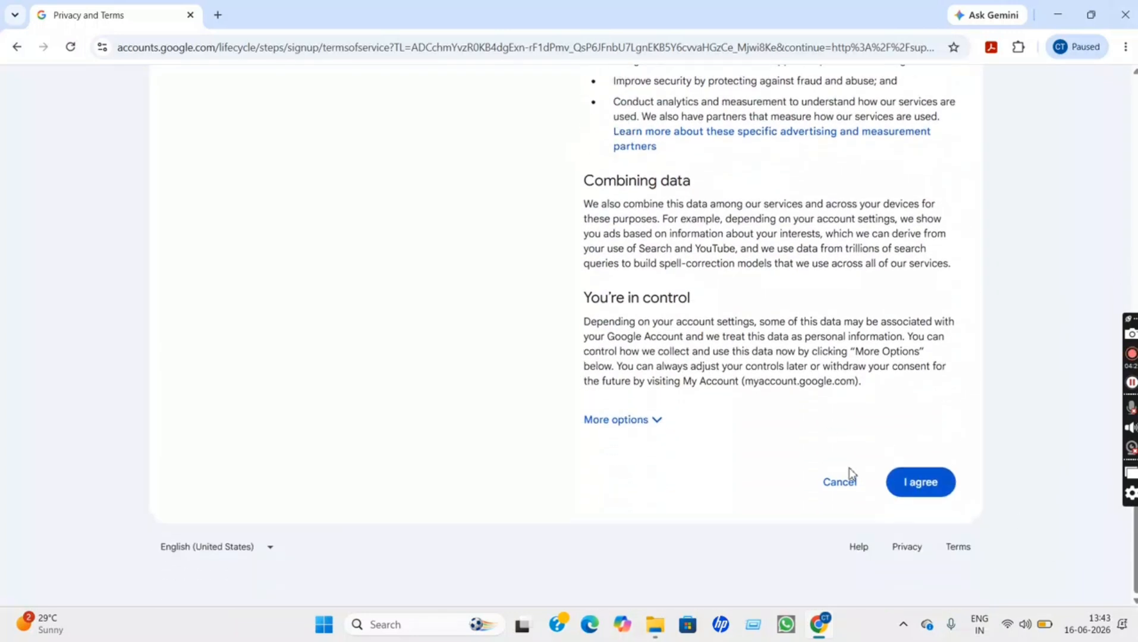
pyautogui.click(945, 498)
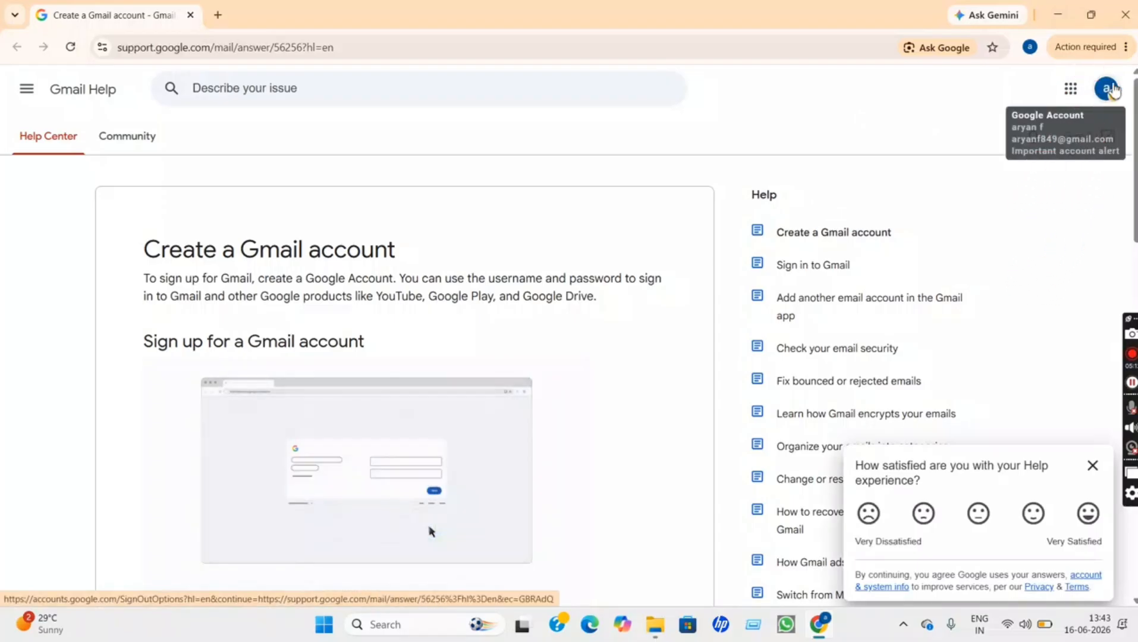
# Launch a new maximized Chrome window from the desktop and load youtube.com
pyautogui.click(1060, 15)
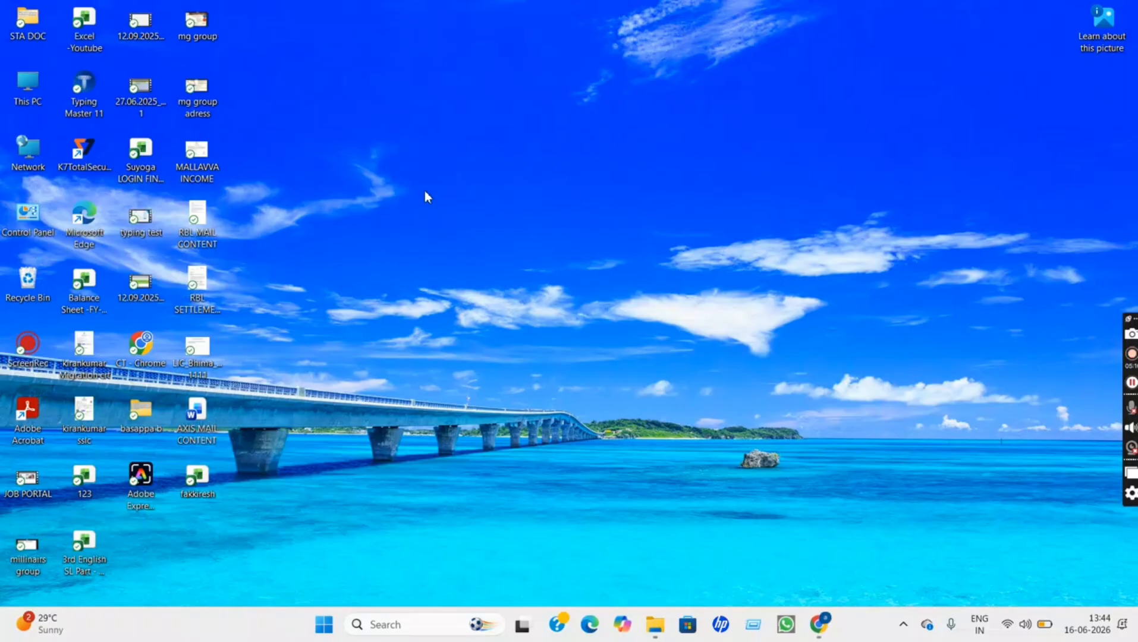
pyautogui.doubleClick(144, 367)
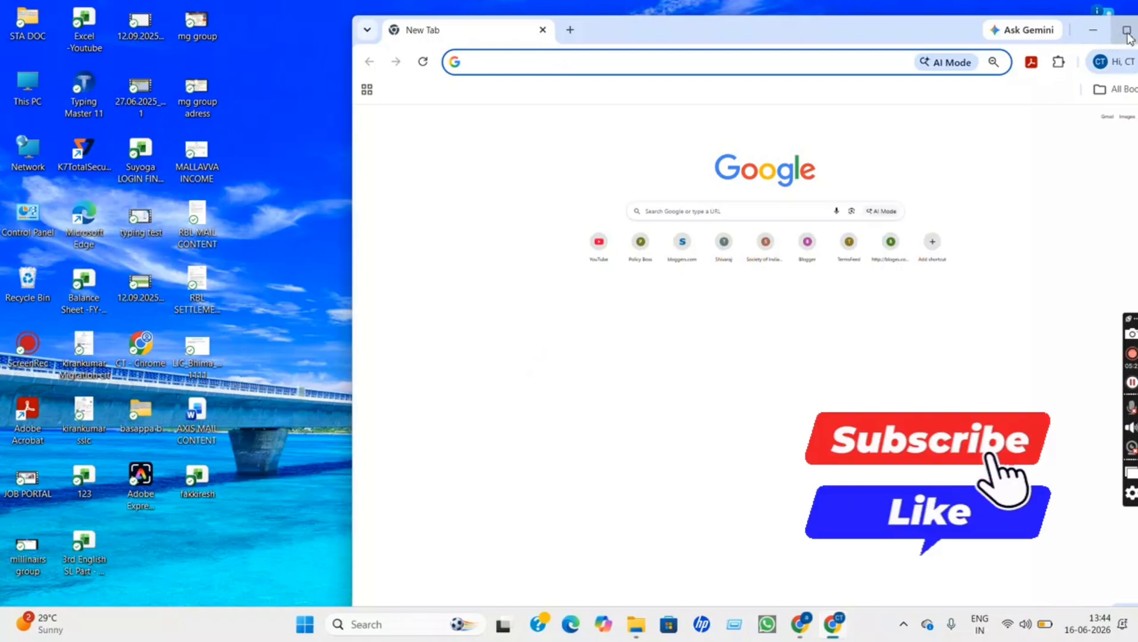
pyautogui.click(1126, 29)
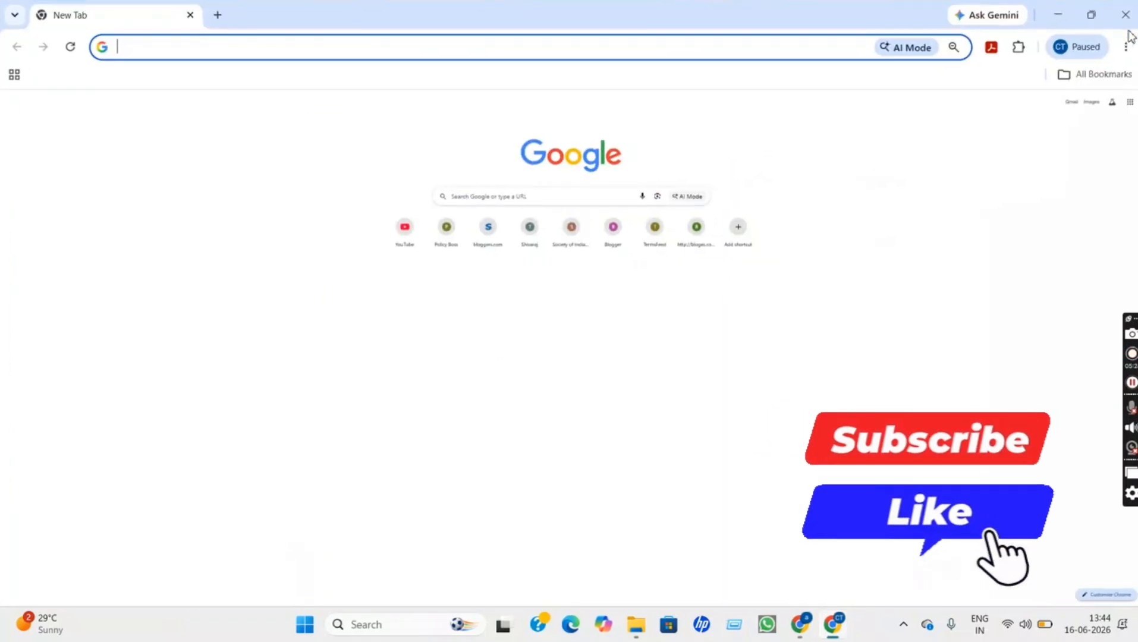
pyautogui.click(311, 44)
pyautogui.write('youtube.com')
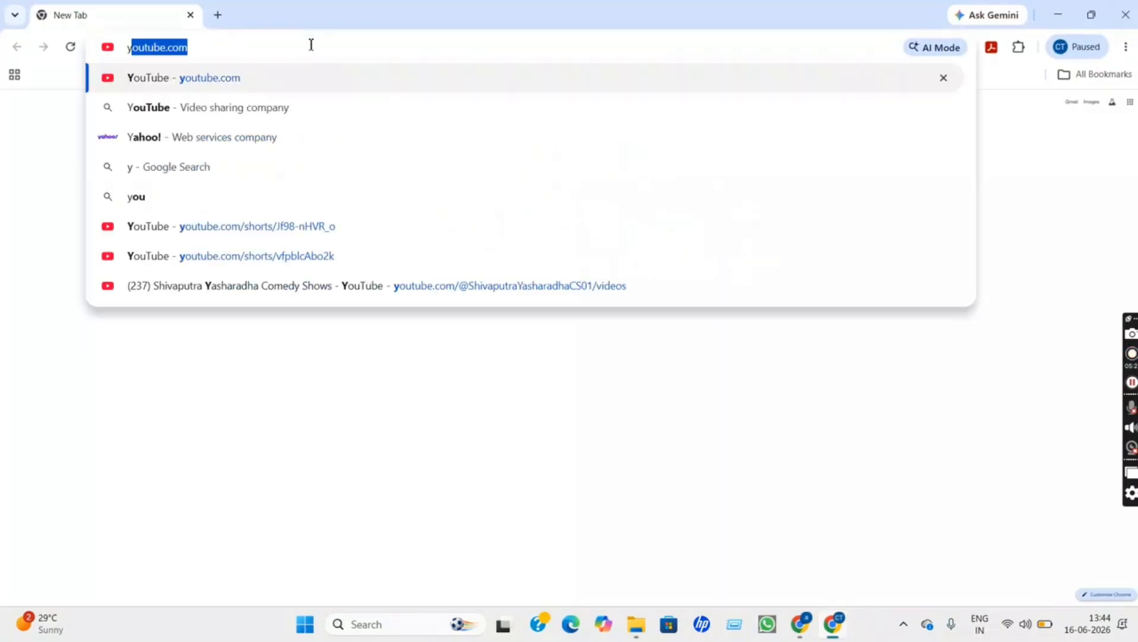
pyautogui.click(161, 80)
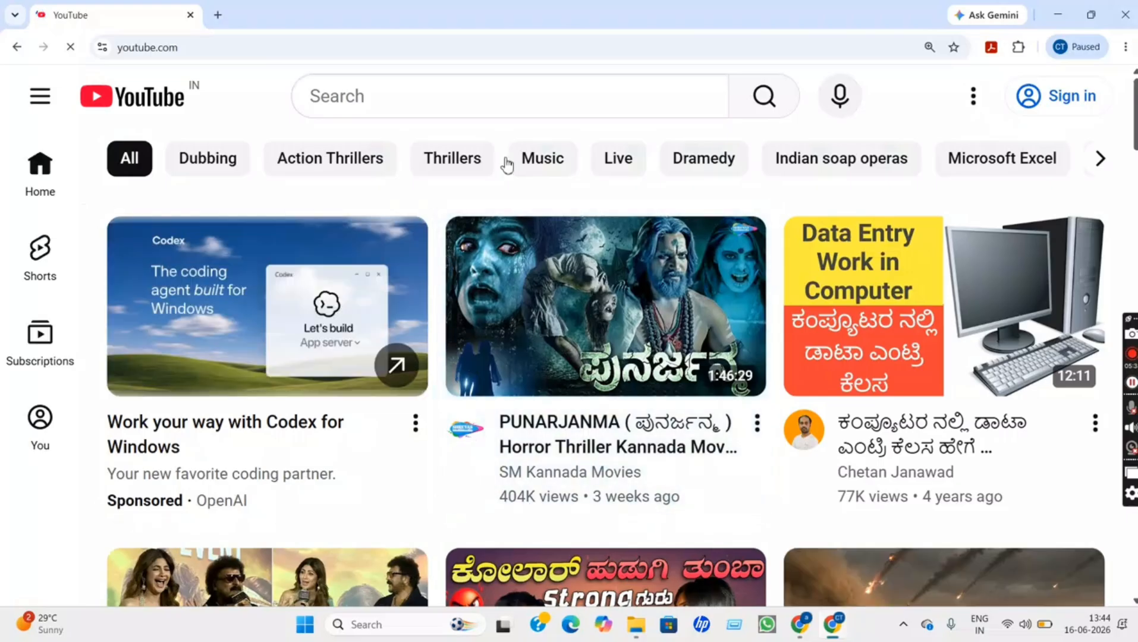
# Sign in to YouTube with the newly created account and accept the passkey prompt
pyautogui.moveTo(681, 381)
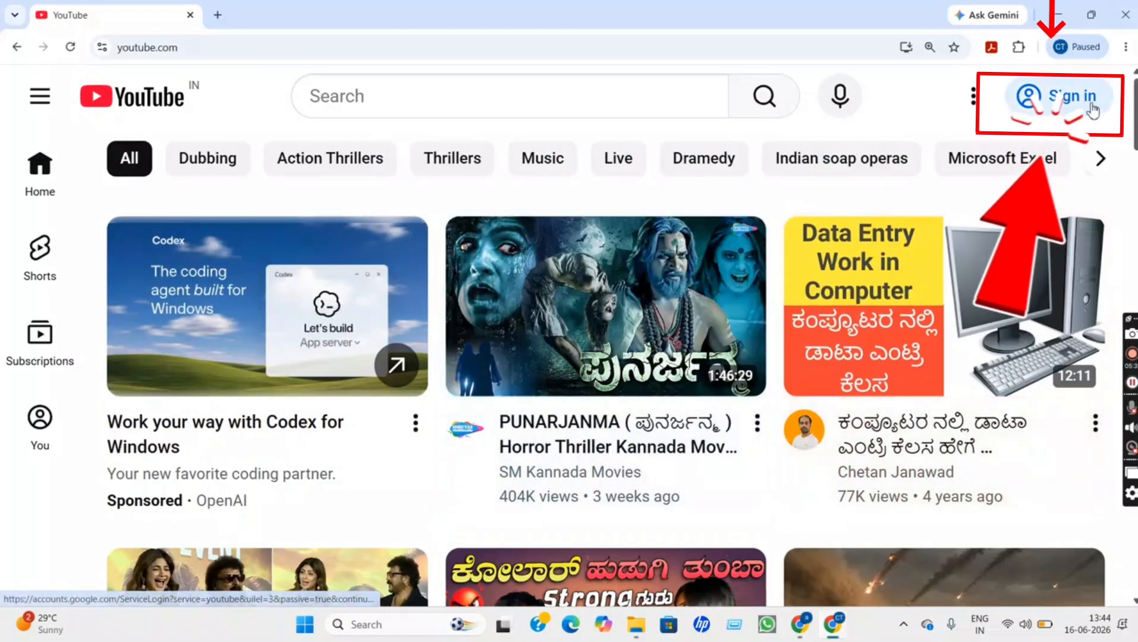
pyautogui.click(1075, 109)
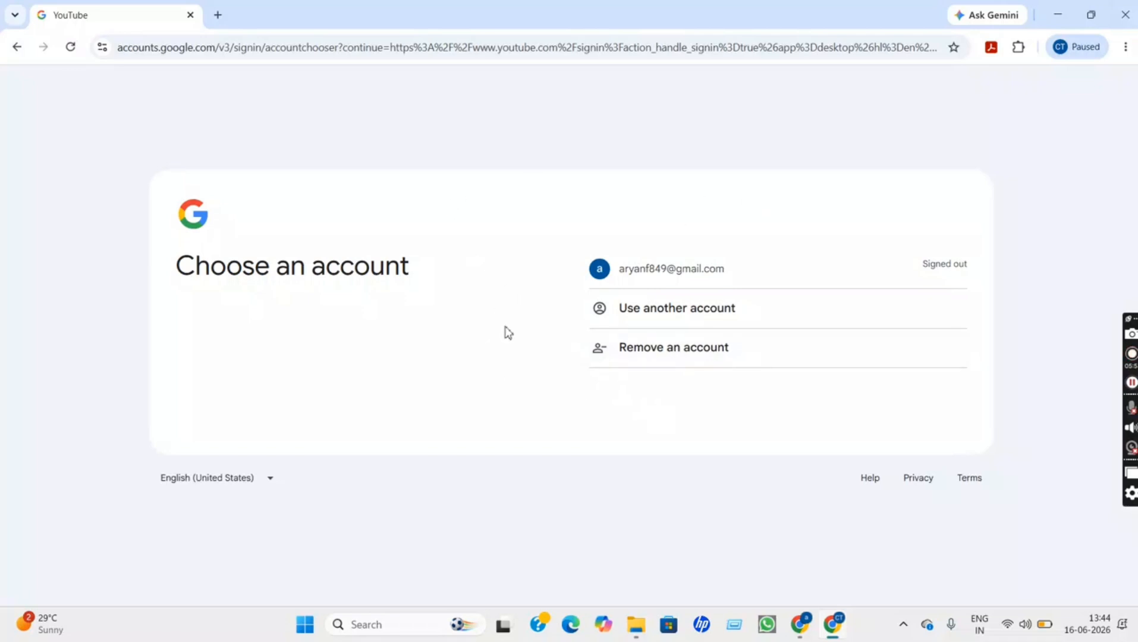
pyautogui.click(671, 278)
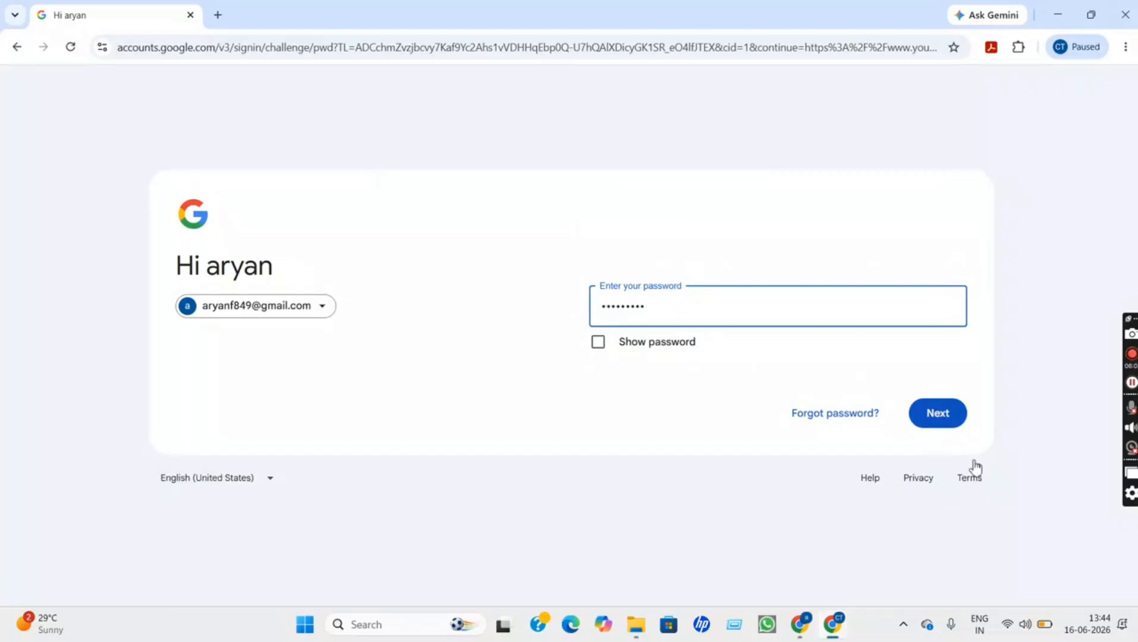
pyautogui.click(944, 418)
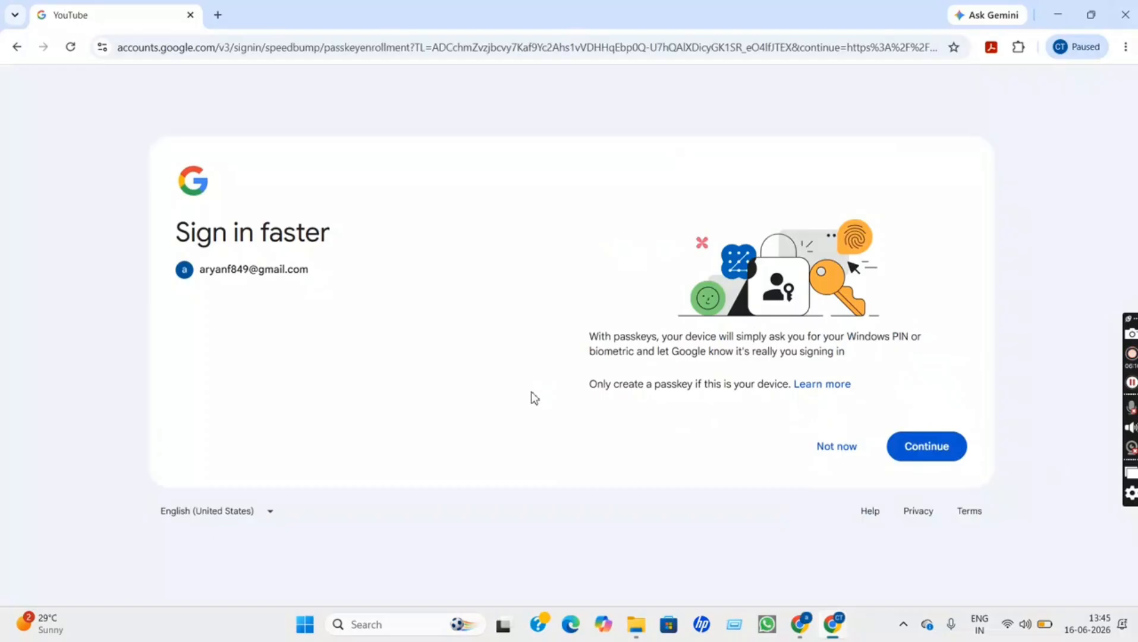
pyautogui.click(937, 452)
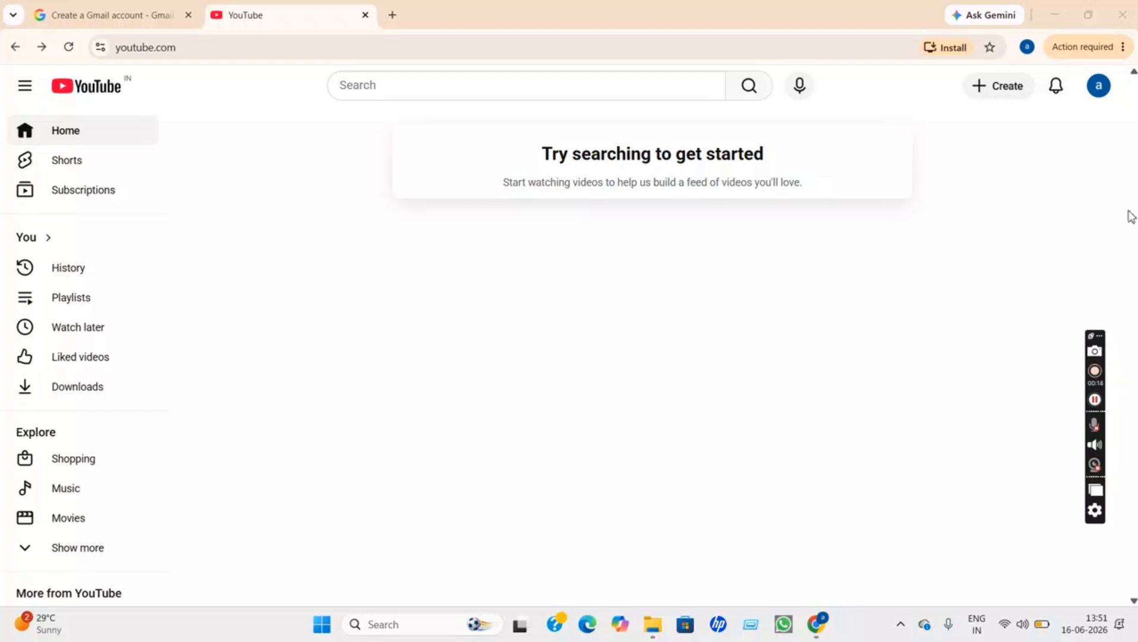
# Choose 'Create a channel' from the avatar's account menu
pyautogui.click(1102, 98)
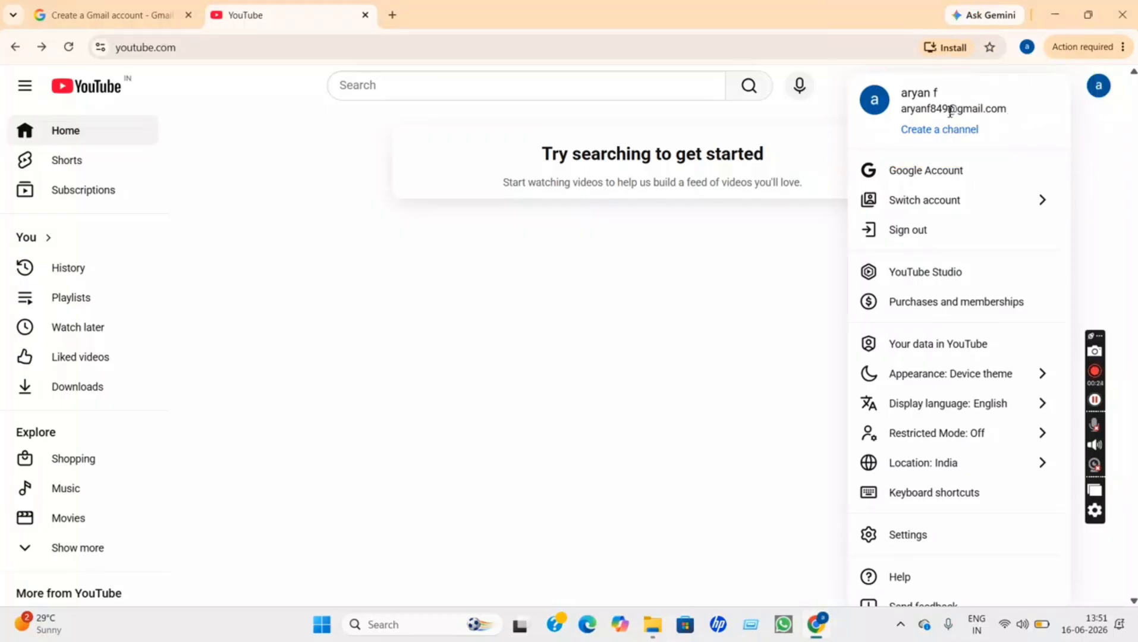
pyautogui.click(939, 143)
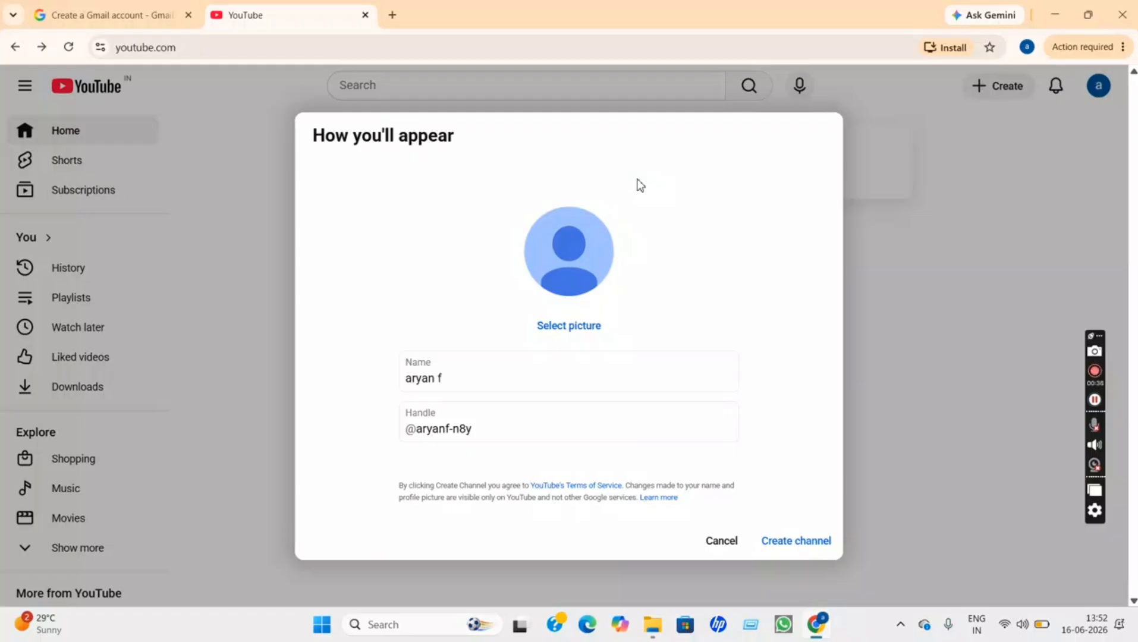
# Replace the default channel name with ARYANFSSVLOG, keeping the suggested handle
pyautogui.click(503, 375)
pyautogui.press('BackSpace')
pyautogui.press('BackSpace')
pyautogui.press('BackSpace')
pyautogui.press('BackSpace')
pyautogui.press('BackSpace')
pyautogui.press('BackSpace')
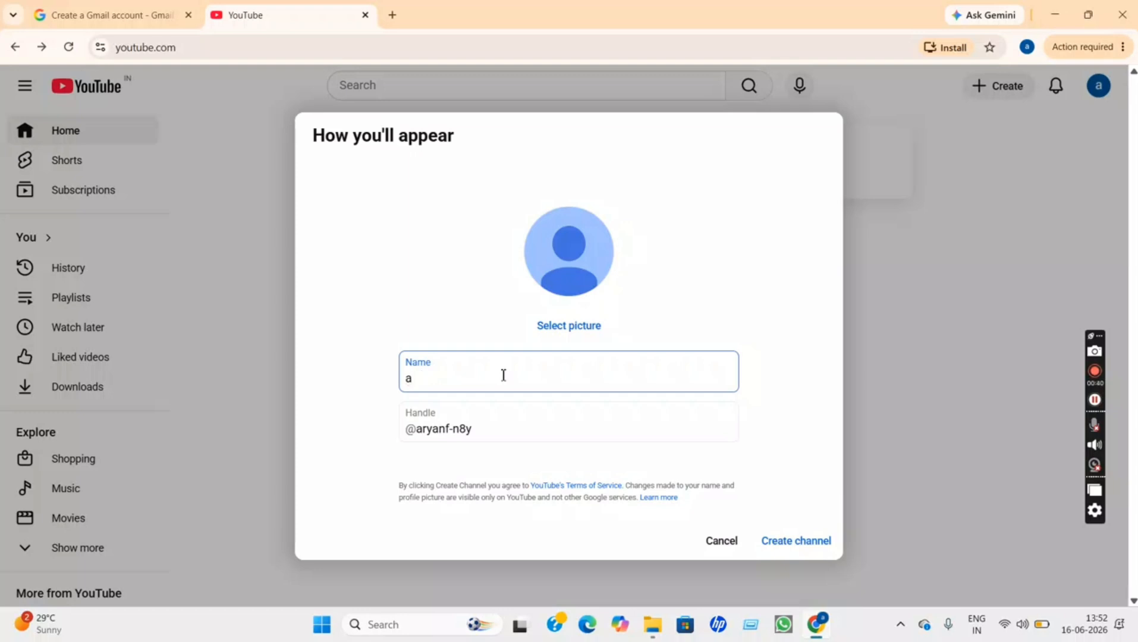
pyautogui.press('BackSpace')
pyautogui.press('Num_Lock')
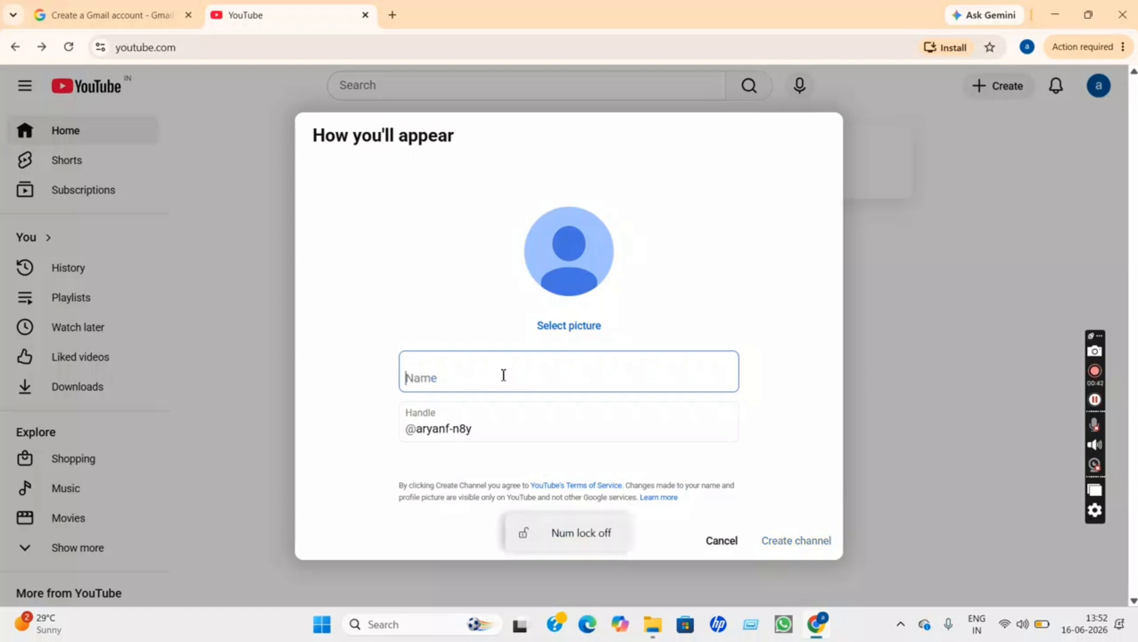
pyautogui.write('AR')
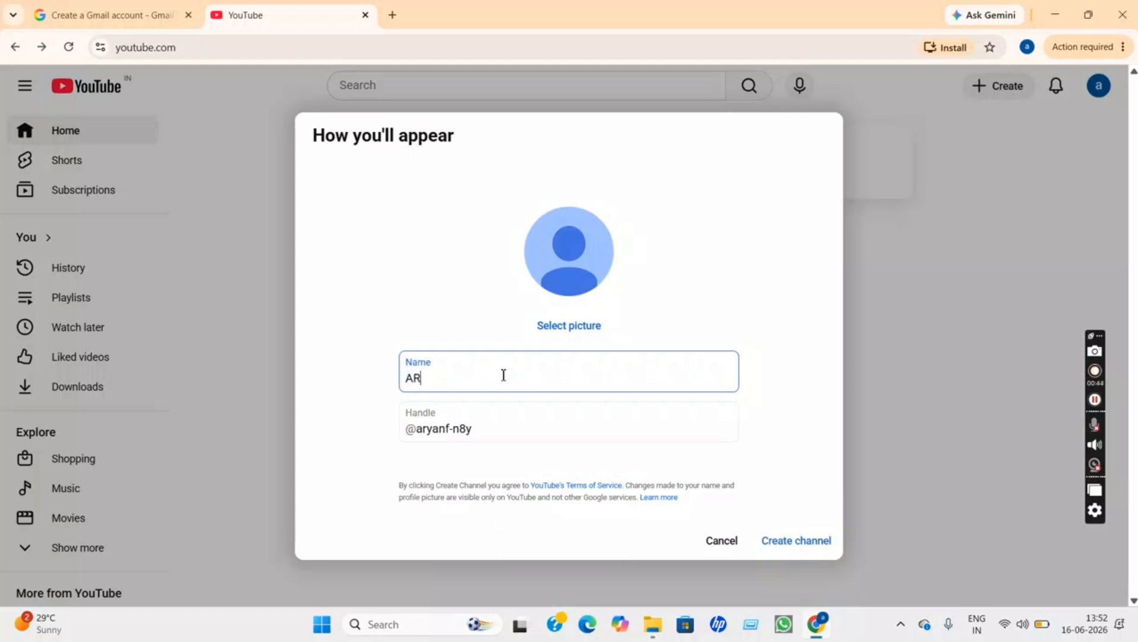
pyautogui.write('YANFSSVLOG')
pyautogui.click(647, 409)
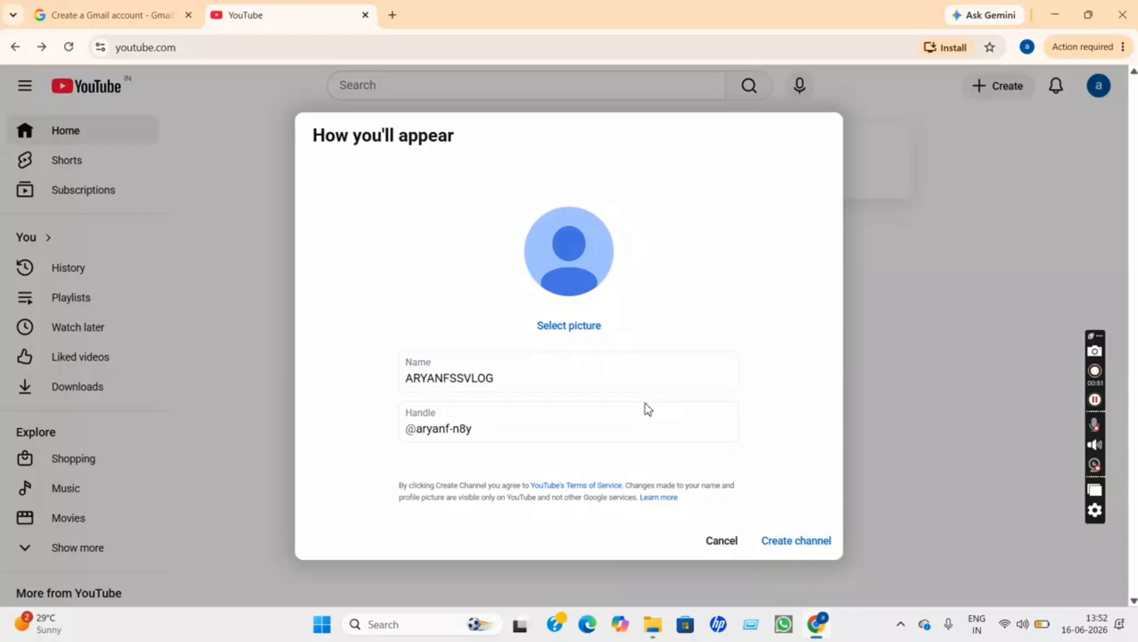
pyautogui.click(725, 391)
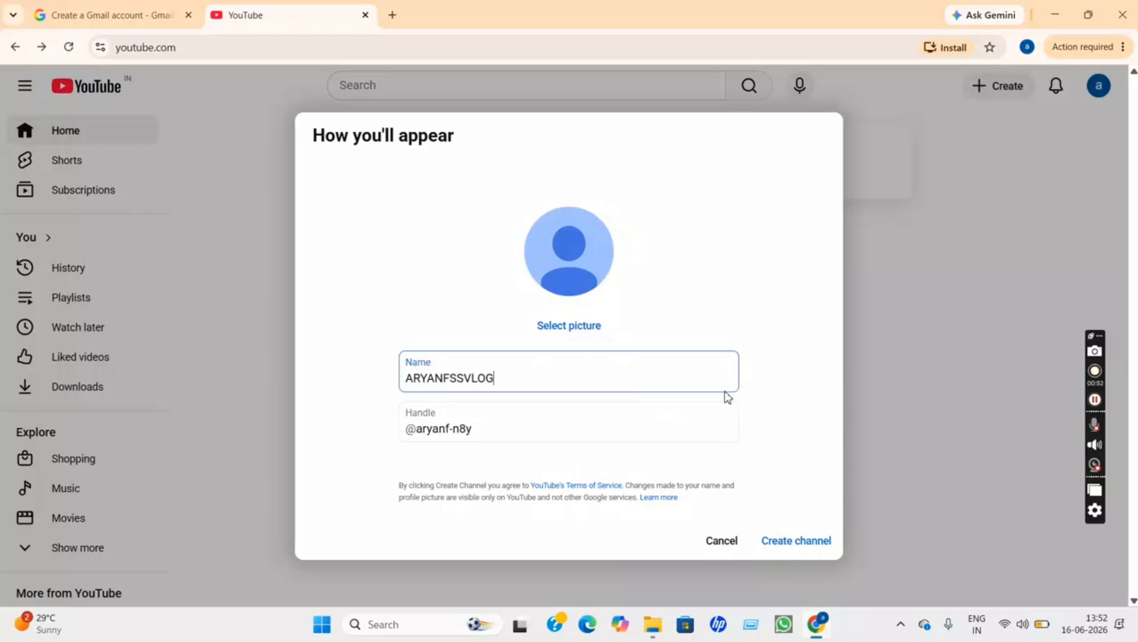
pyautogui.click(782, 407)
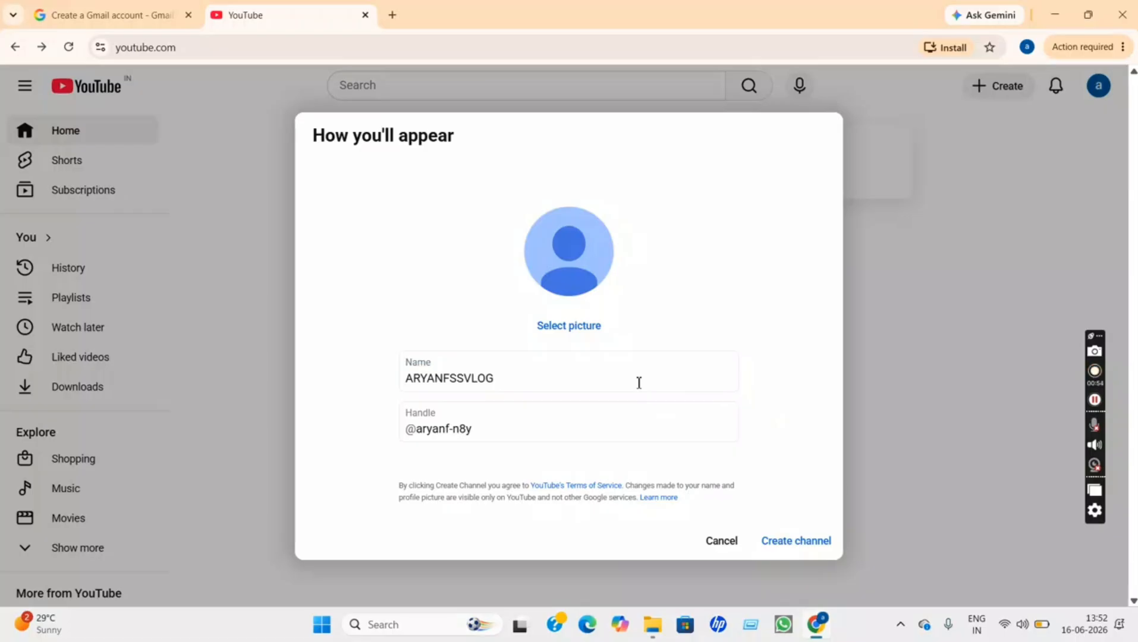
pyautogui.click(538, 381)
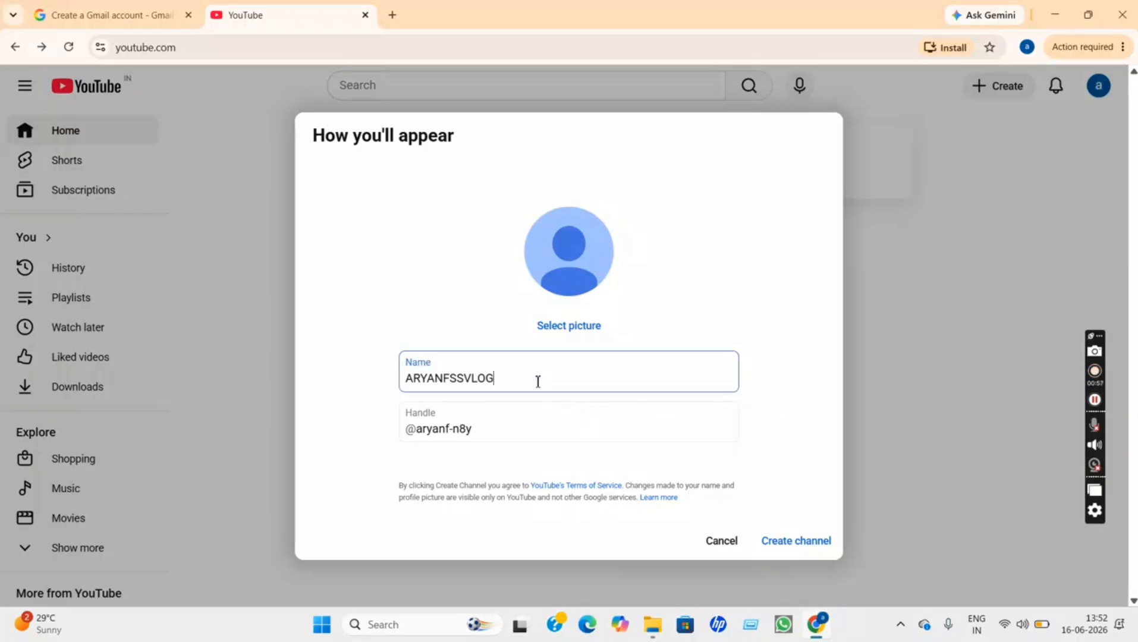
pyautogui.click(557, 429)
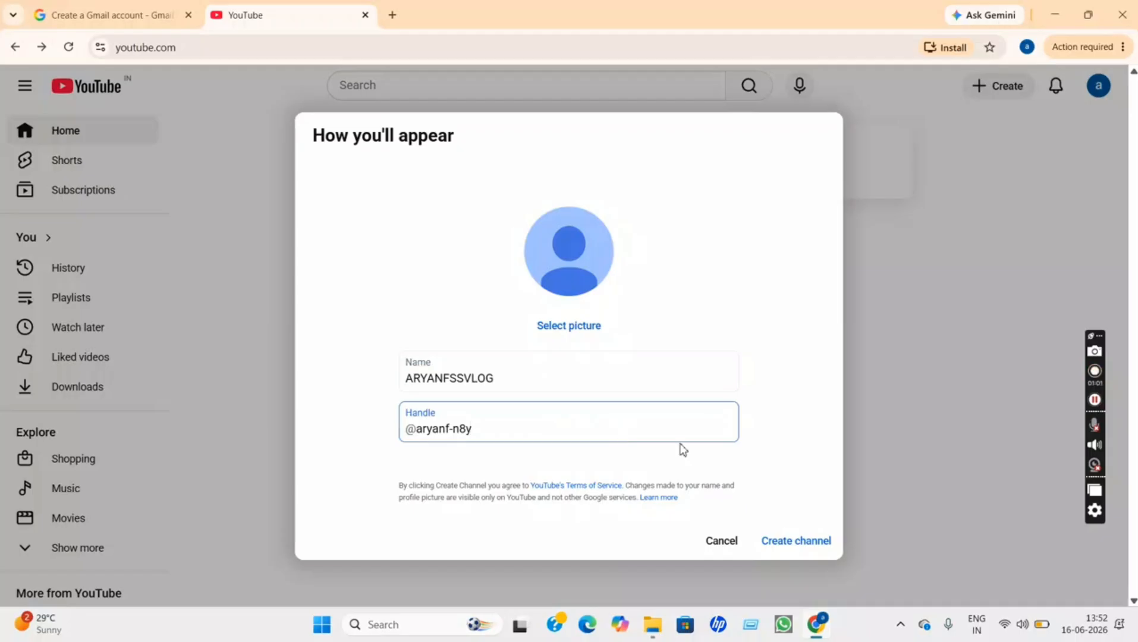
pyautogui.click(732, 462)
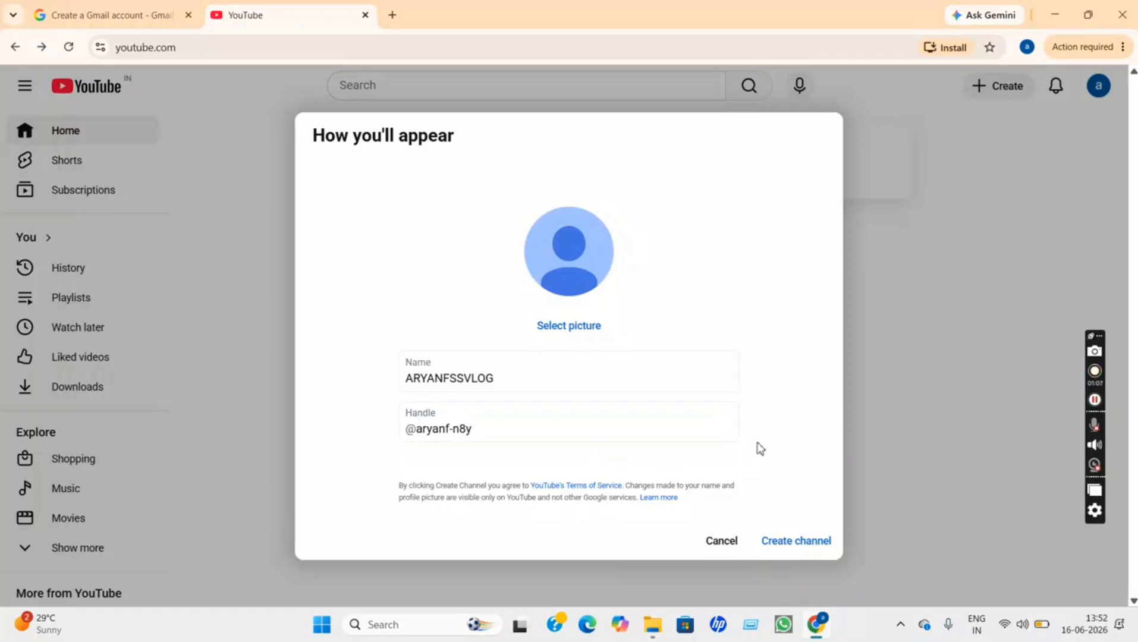
# Search the channel-picture illustrations for VLOG and pick the Filmmaker camera-operator image
pyautogui.click(564, 335)
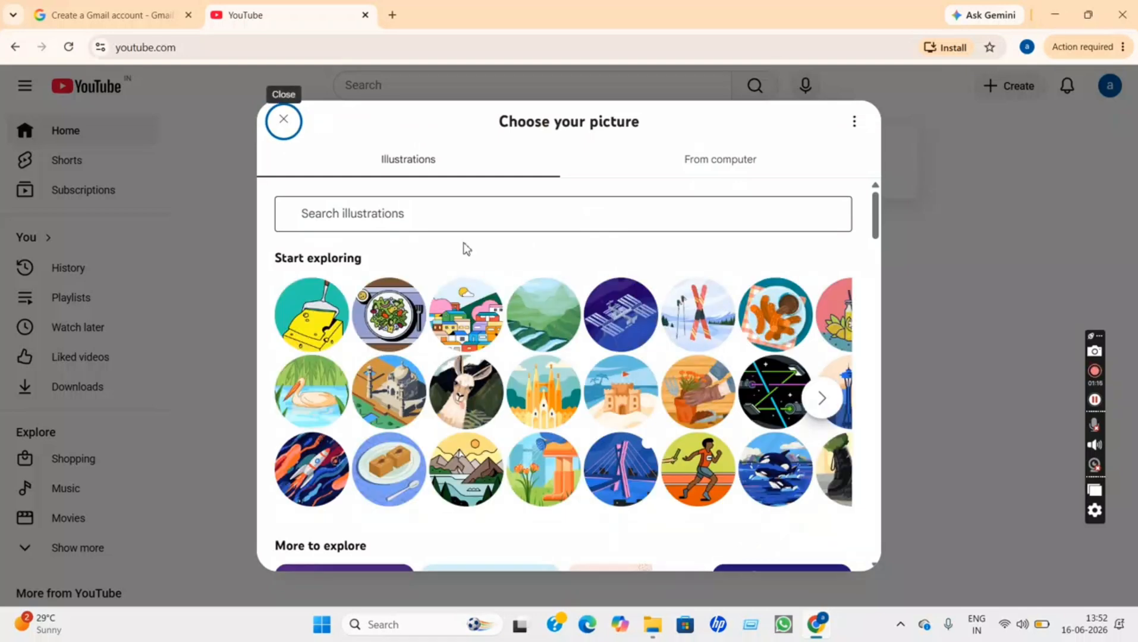
pyautogui.click(404, 214)
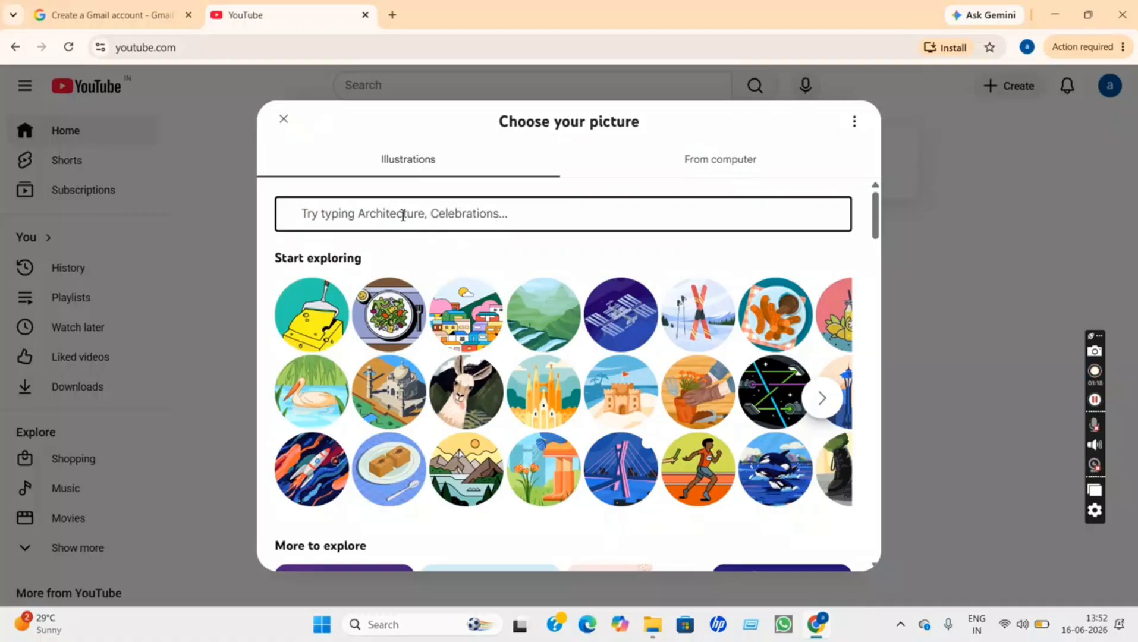
pyautogui.write('VLOG')
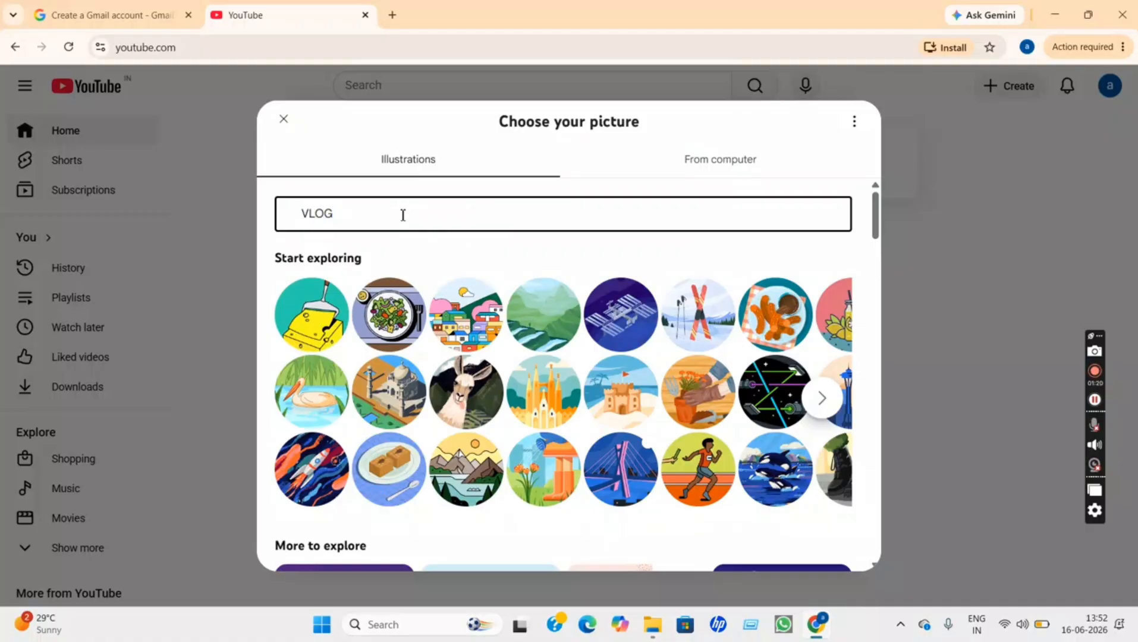
pyautogui.press('Return')
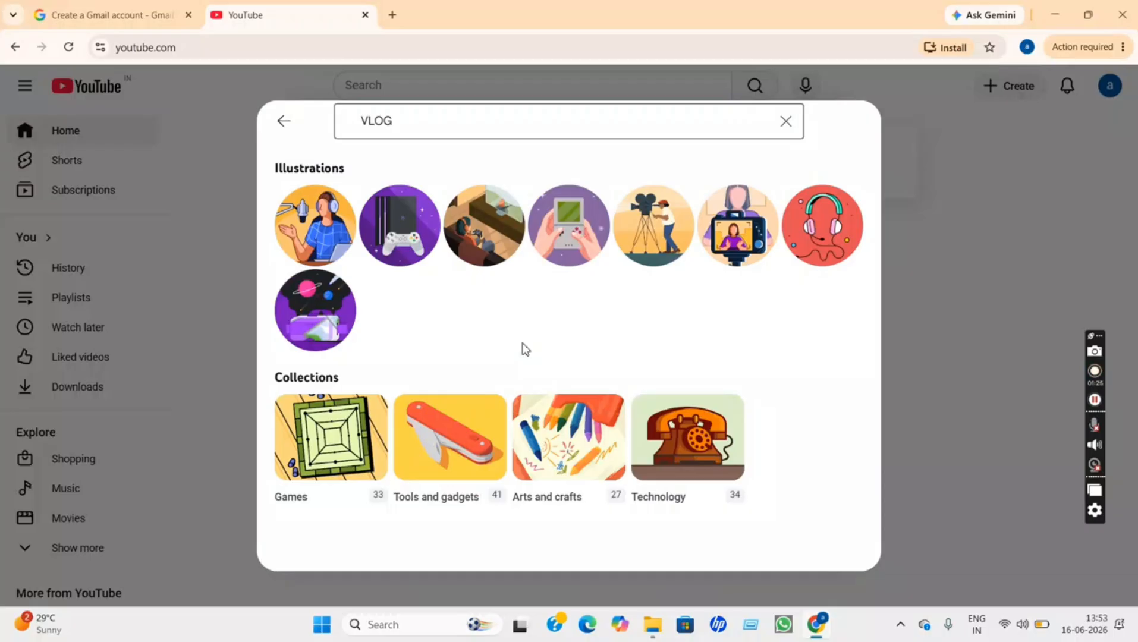
pyautogui.click(648, 243)
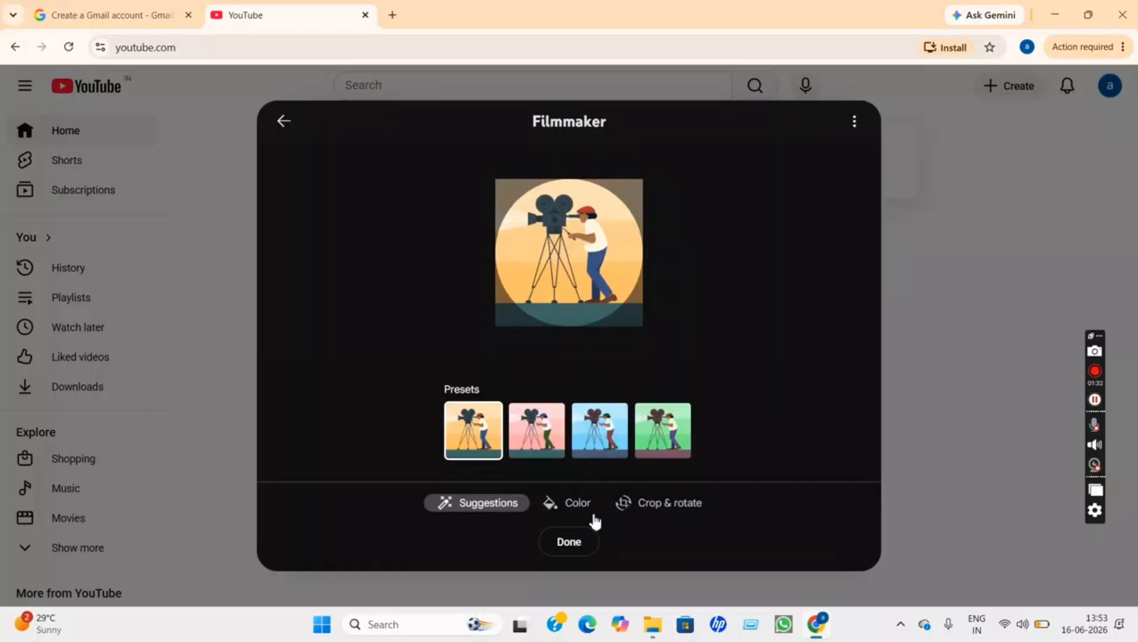
# Confirm the Filmmaker illustration as the channel's profile picture
pyautogui.click(574, 542)
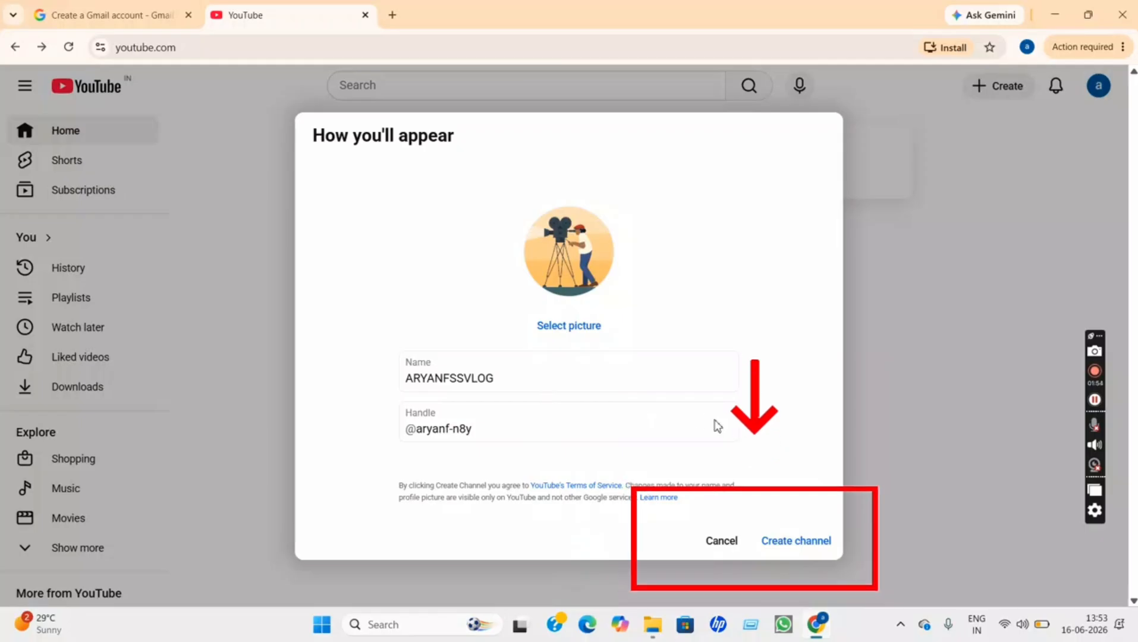
# Create the ARYANFSSVLOG channel and open its customization page in YouTube Studio
pyautogui.click(804, 544)
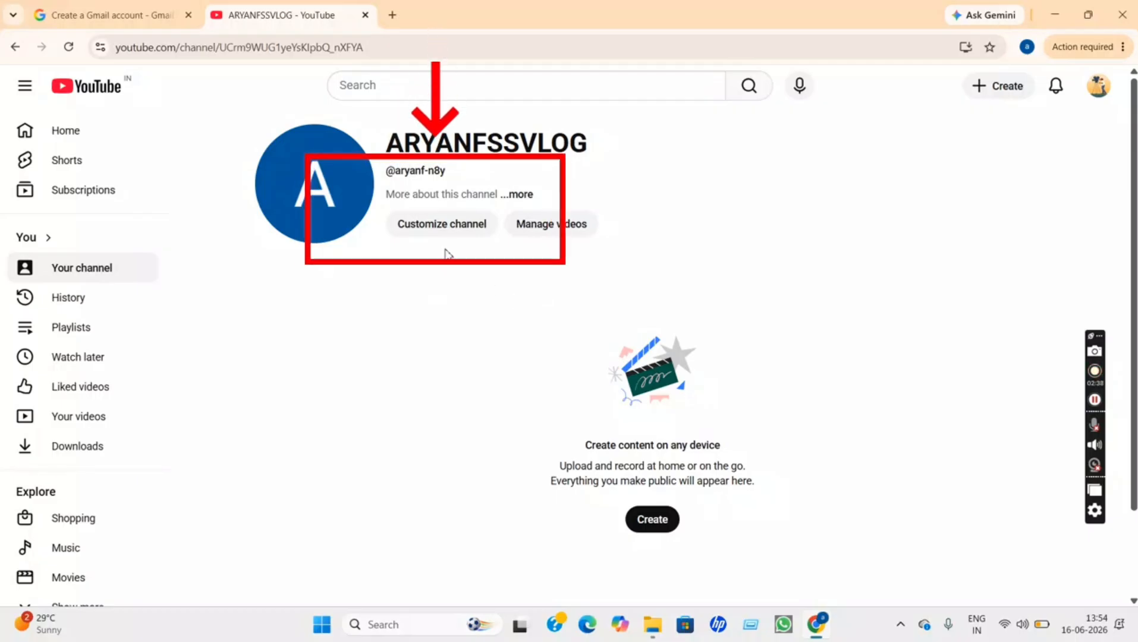
pyautogui.click(450, 230)
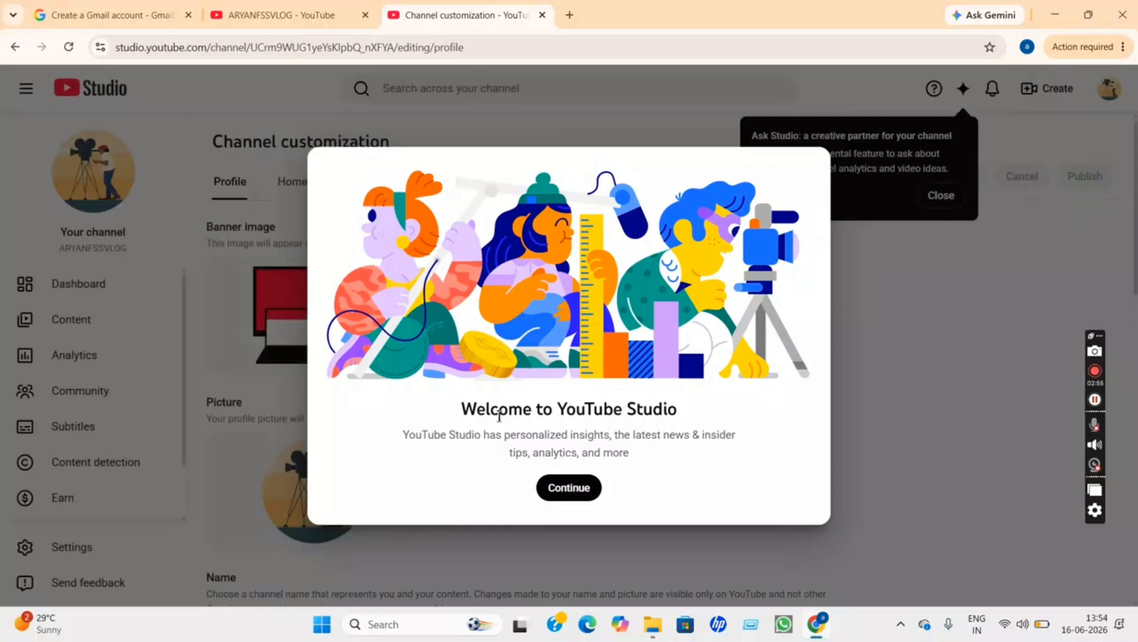
# Dismiss the Studio welcome message and leave the profile Description box empty for now
pyautogui.click(588, 489)
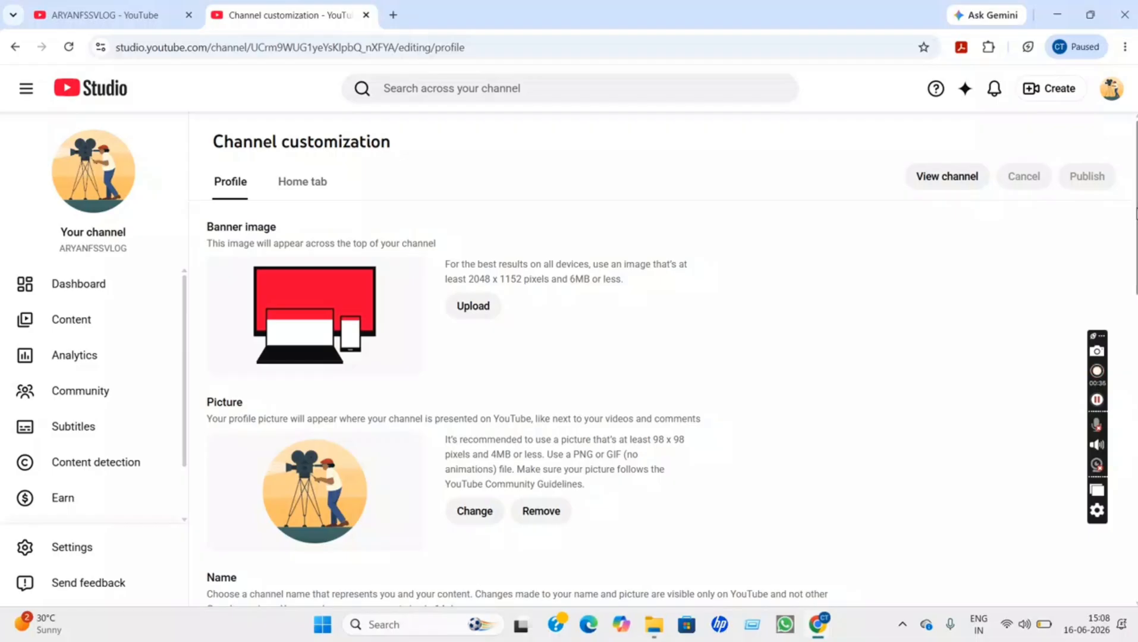
pyautogui.rightClick(1135, 226)
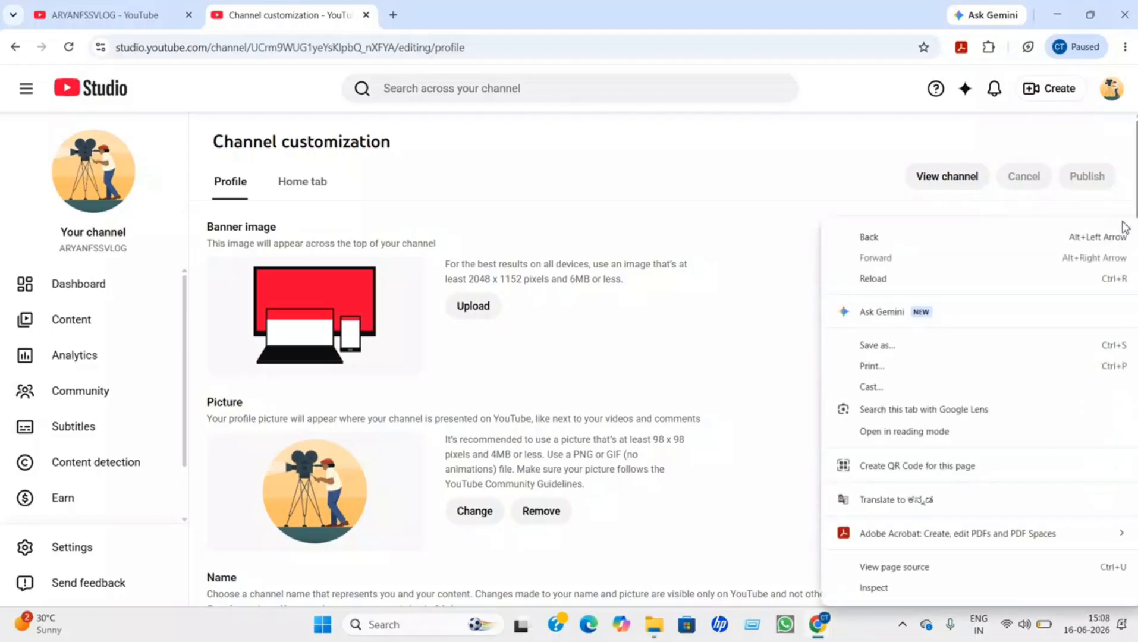
pyautogui.press('Escape')
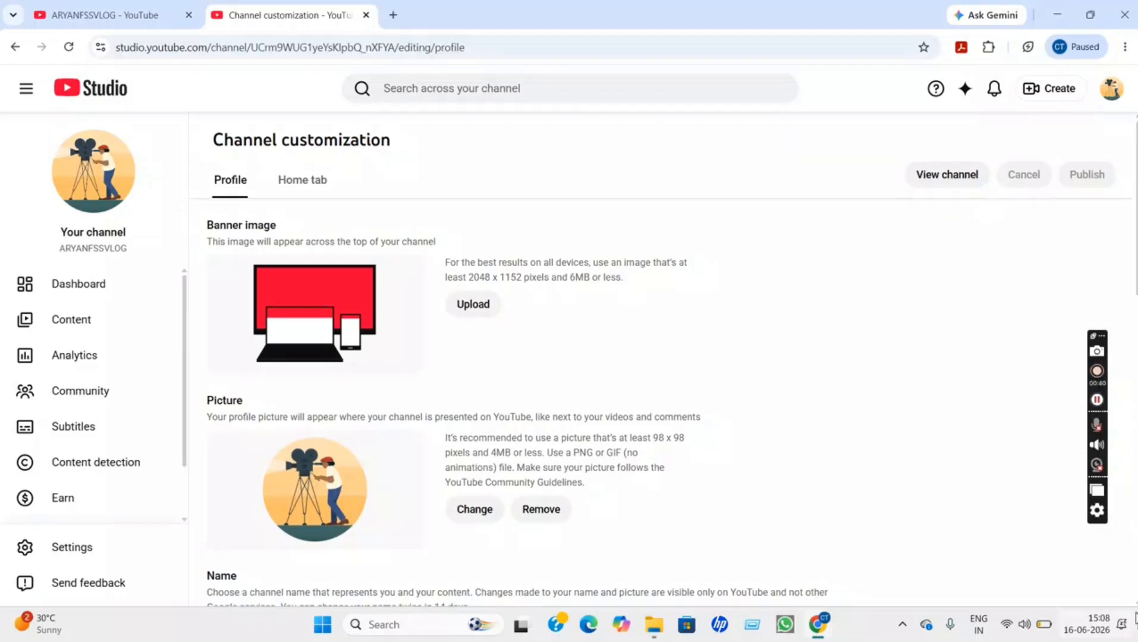
pyautogui.scroll(-4, 663, 358)
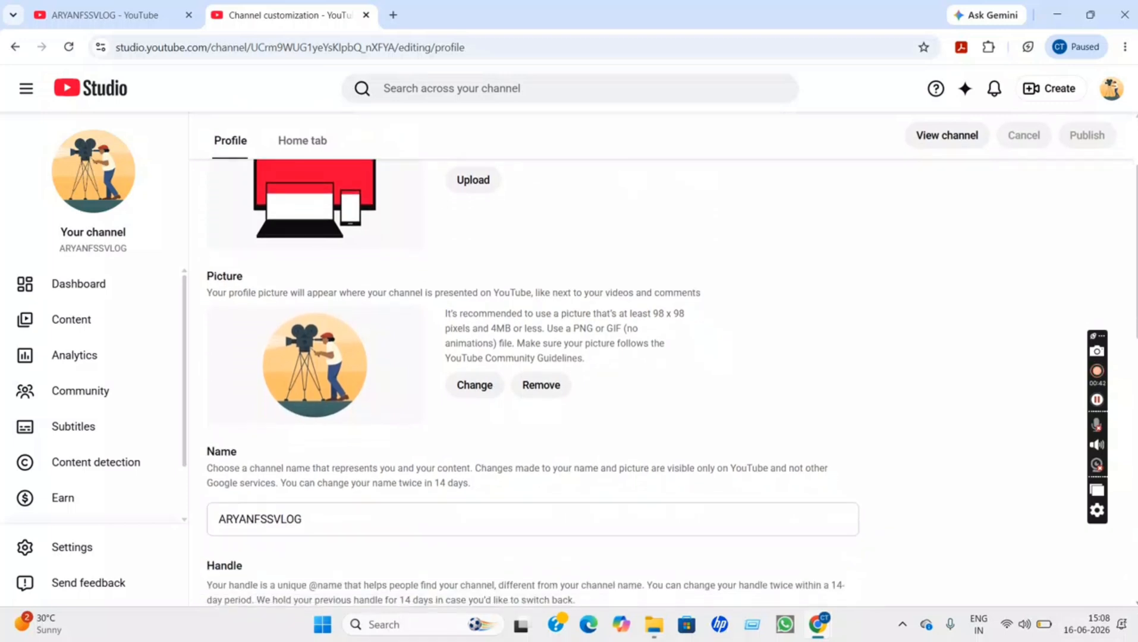
pyautogui.scroll(-3, 876, 543)
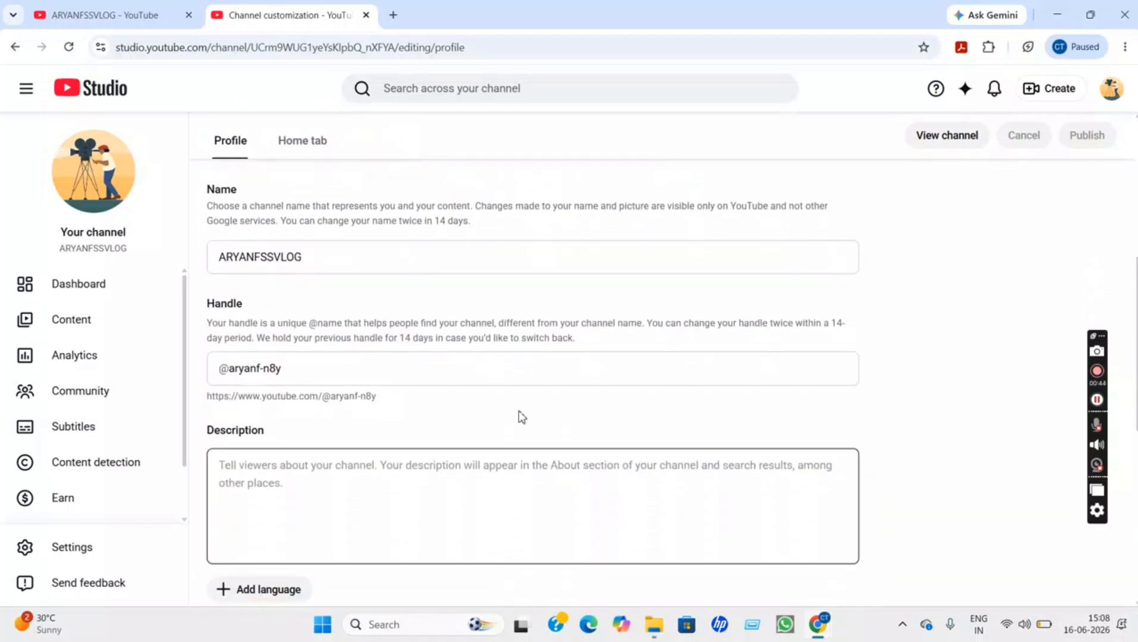
pyautogui.click(333, 495)
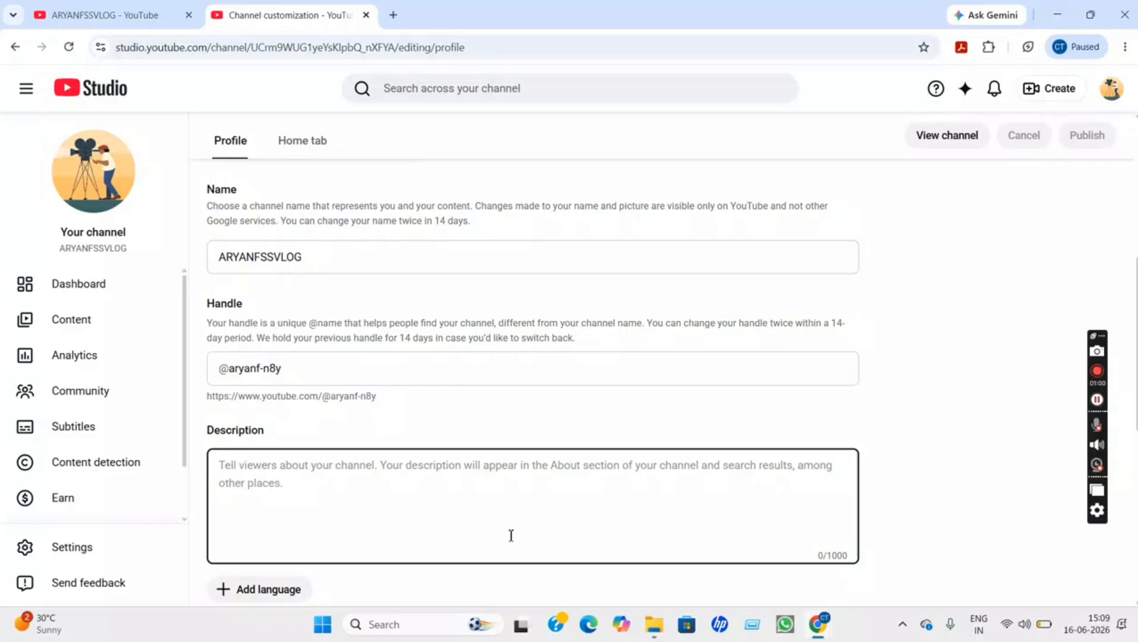
pyautogui.click(634, 437)
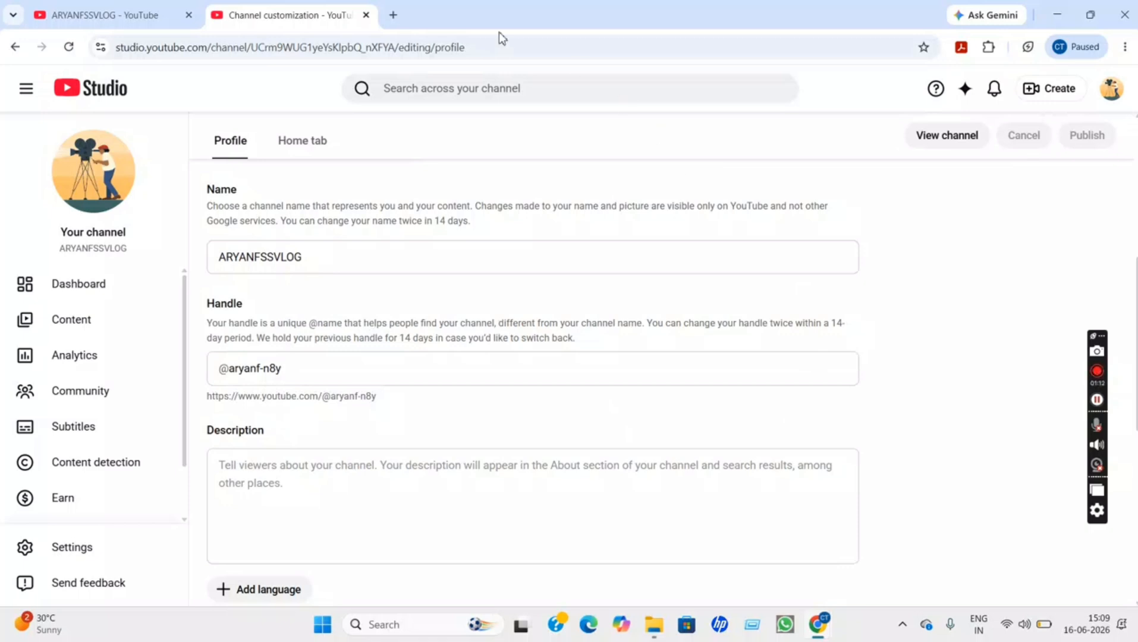
# Search Google for chatgpt in a new tab and open the ChatGPT site
pyautogui.click(396, 15)
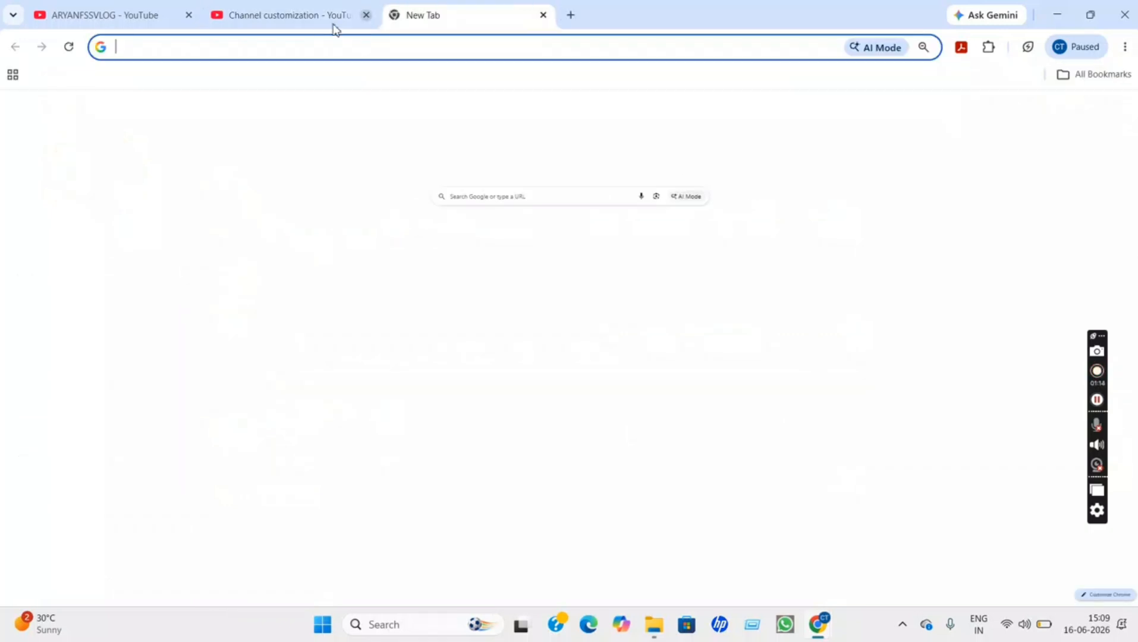
pyautogui.click(294, 47)
pyautogui.write('cha')
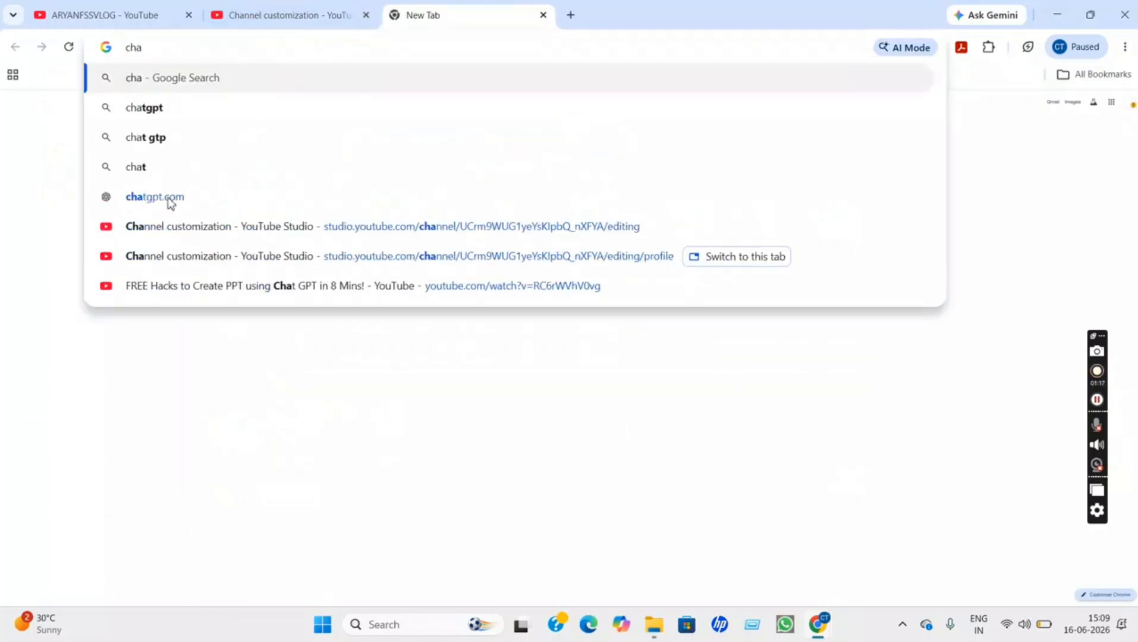
pyautogui.click(198, 107)
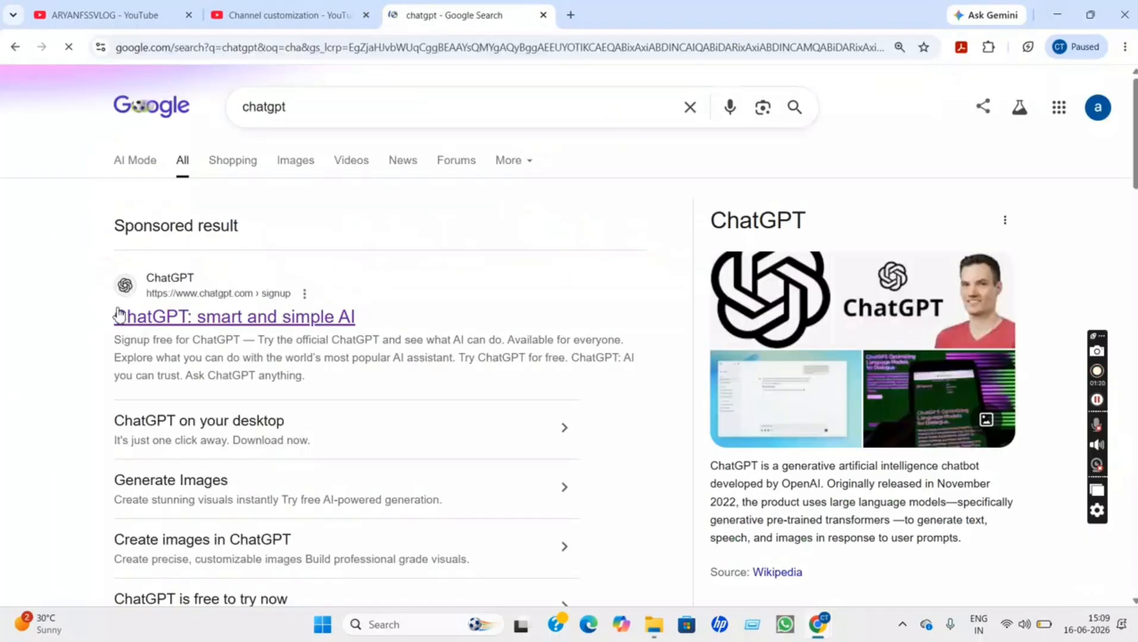
pyautogui.click(205, 318)
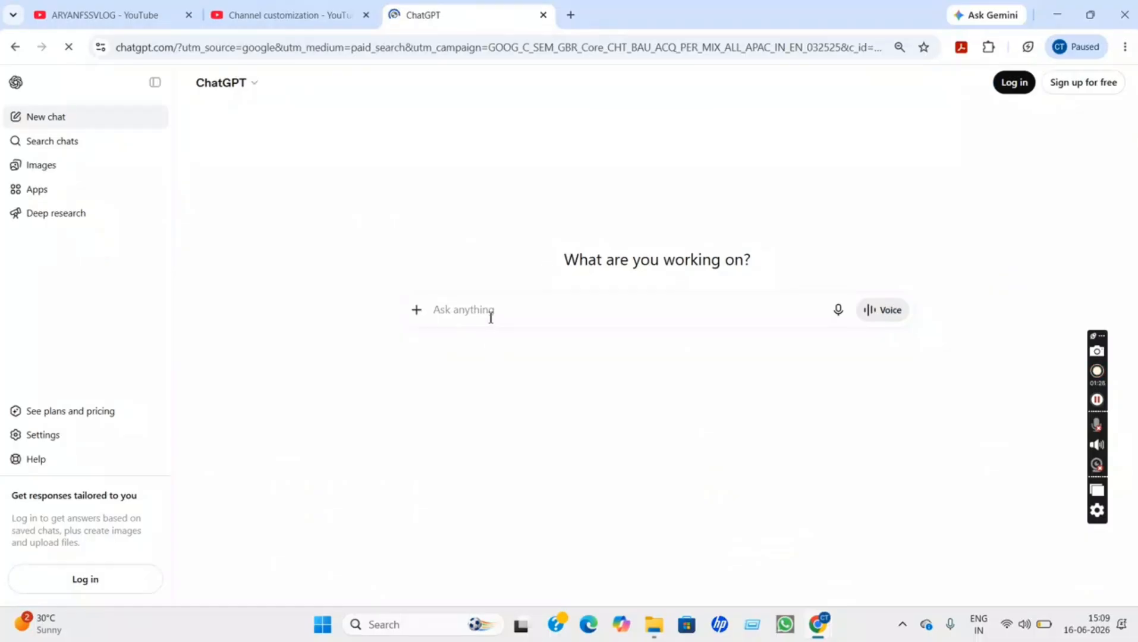
# Ask ChatGPT for a Kannada vlog YouTube channel description
pyautogui.write('g')
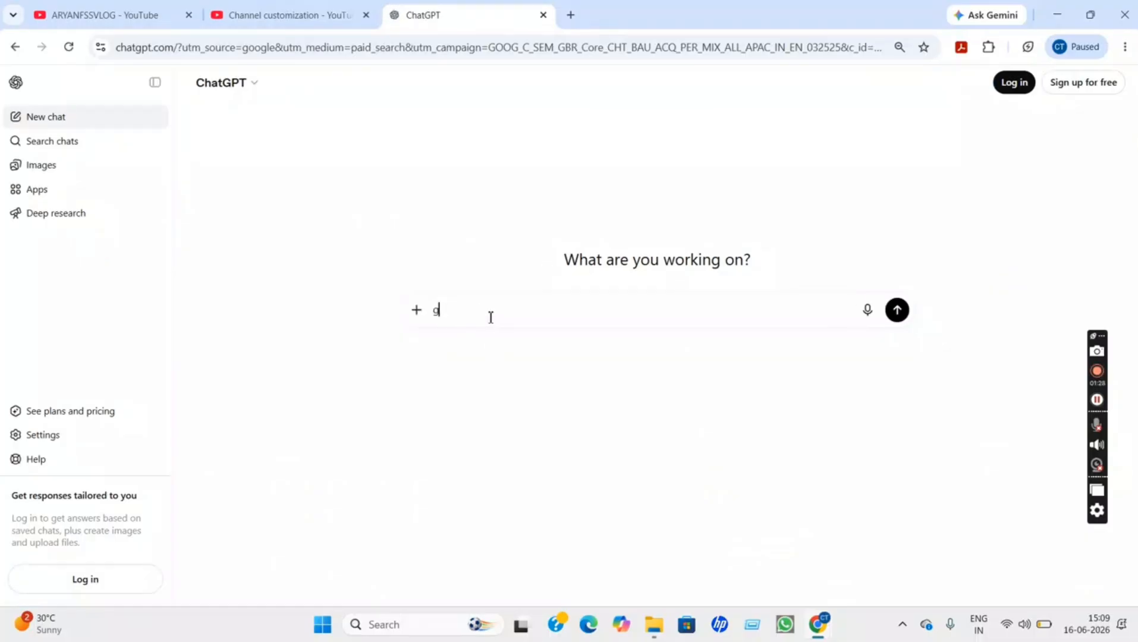
pyautogui.write('ive ')
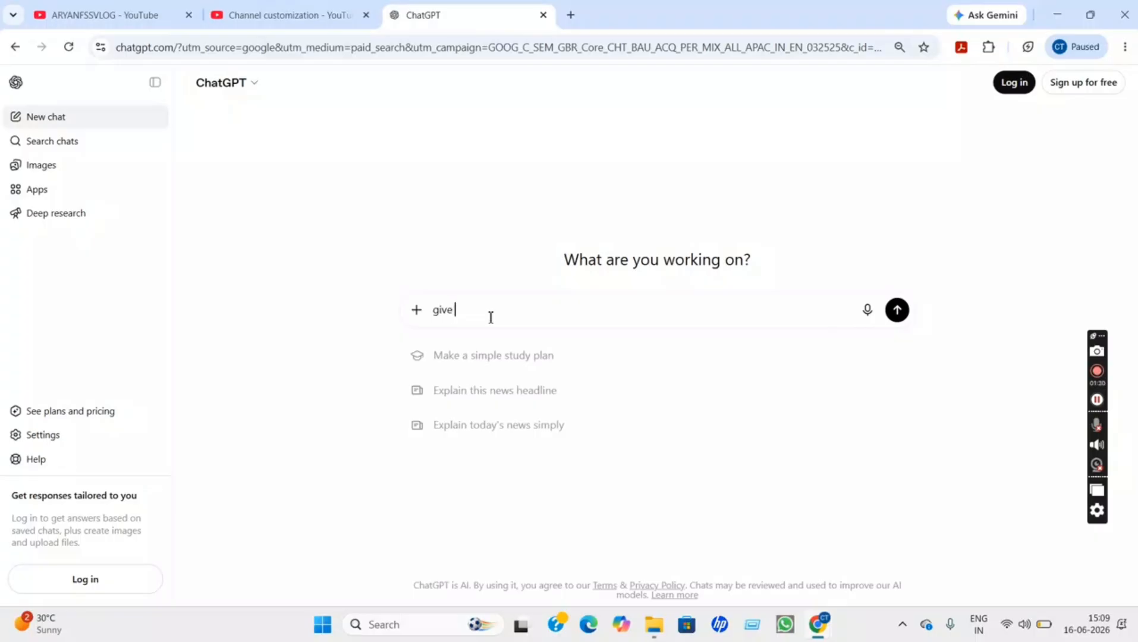
pyautogui.write('v')
pyautogui.write('log kanna')
pyautogui.write('a')
pyautogui.write('da')
pyautogui.write(' you')
pyautogui.write('y')
pyautogui.press('BackSpace')
pyautogui.write('tube chana')
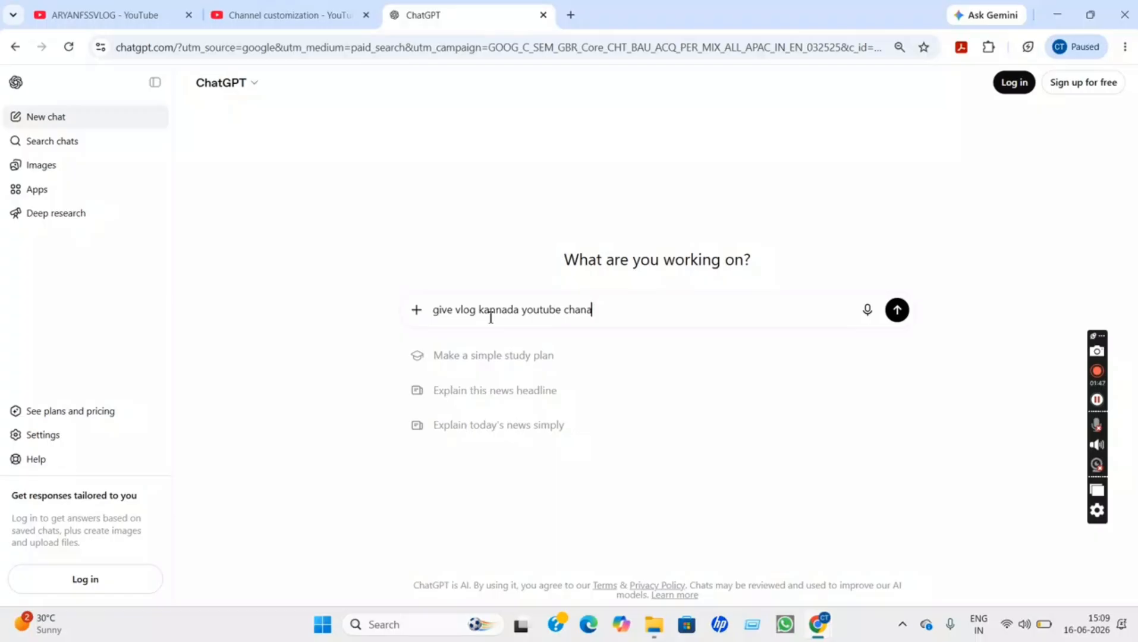
pyautogui.press('BackSpace')
pyautogui.write('nal discription')
pyautogui.click(898, 309)
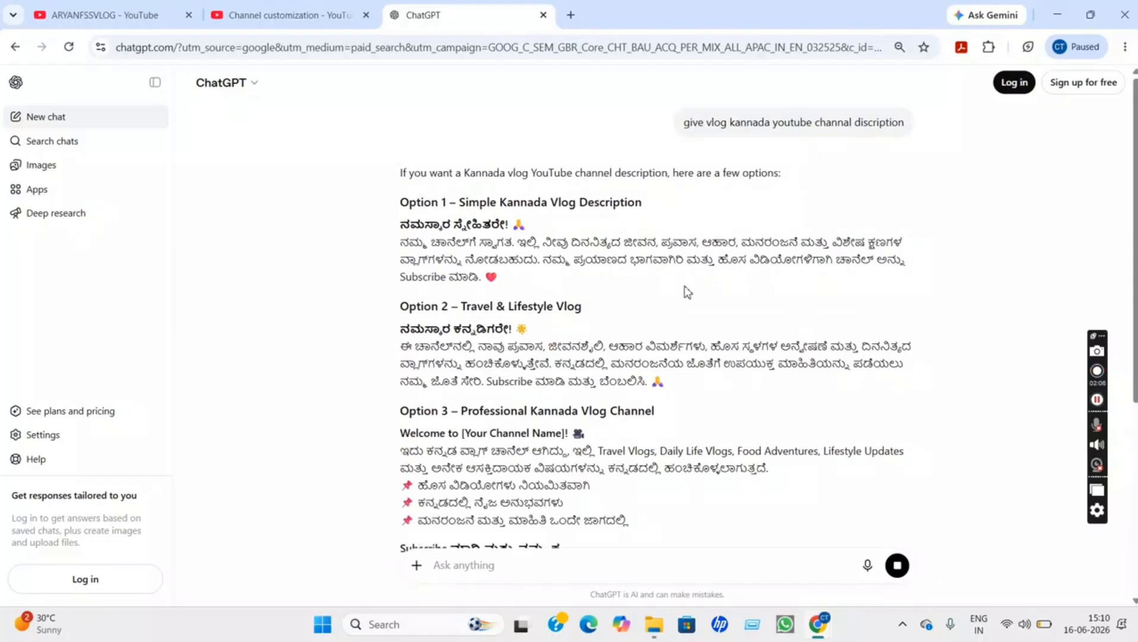
# Select and copy Option 1 from ChatGPT's description suggestions
pyautogui.scroll(-2, 687, 291)
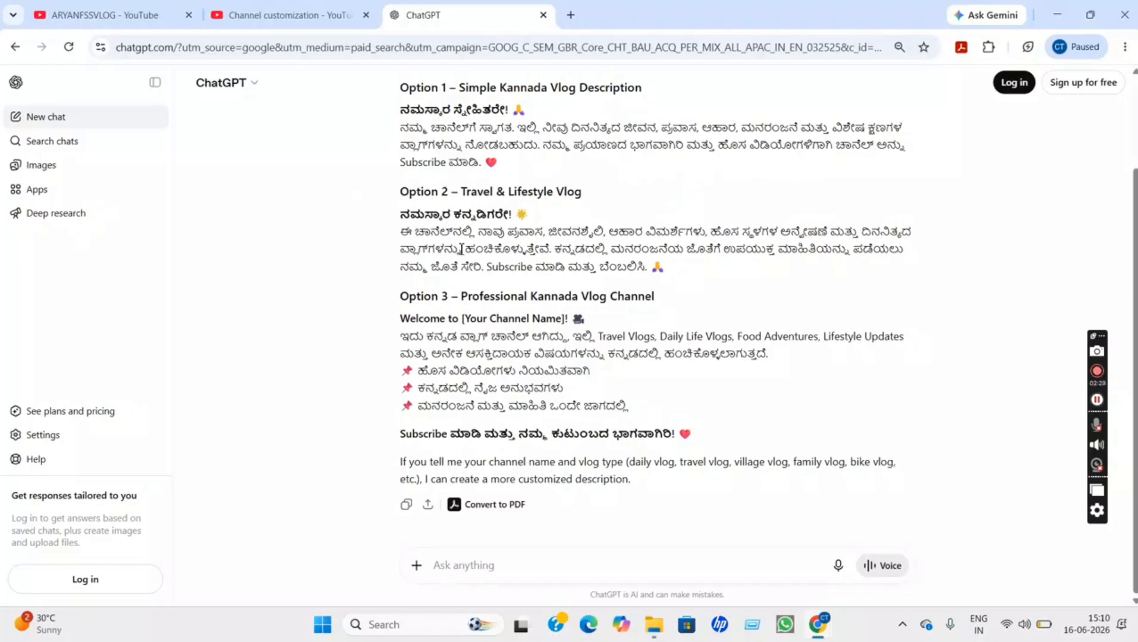
pyautogui.tripleClick(400, 110)
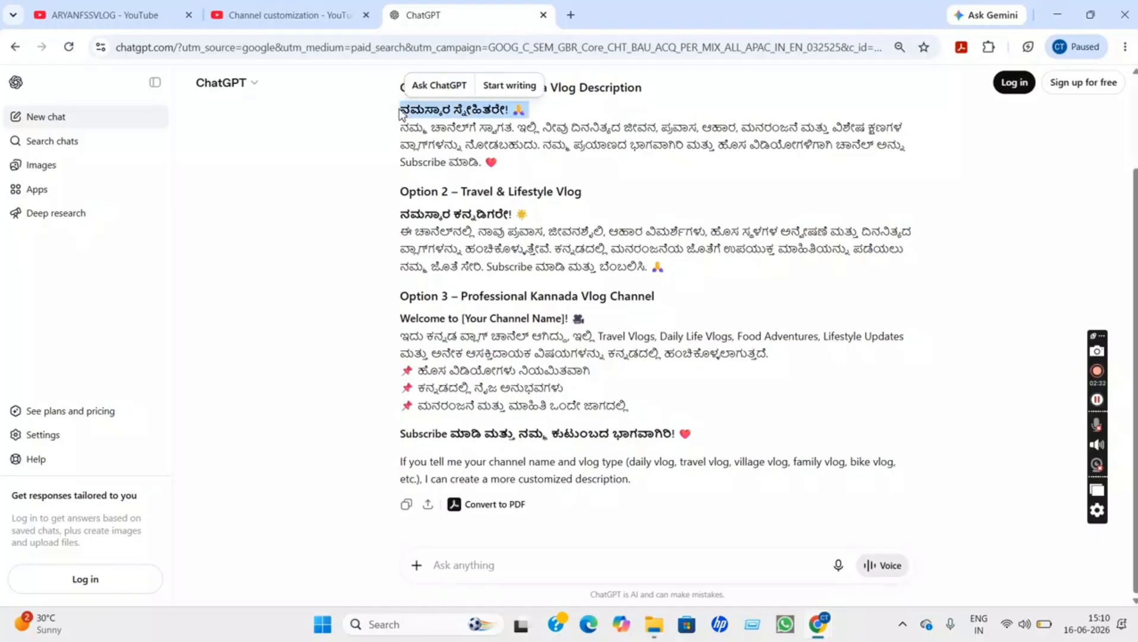
pyautogui.hotkey('shift', 'Down')
pyautogui.hotkey('shift', 'Down')
pyautogui.hotkey('shift', 'Down')
pyautogui.hotkey('ctrl', 'c')
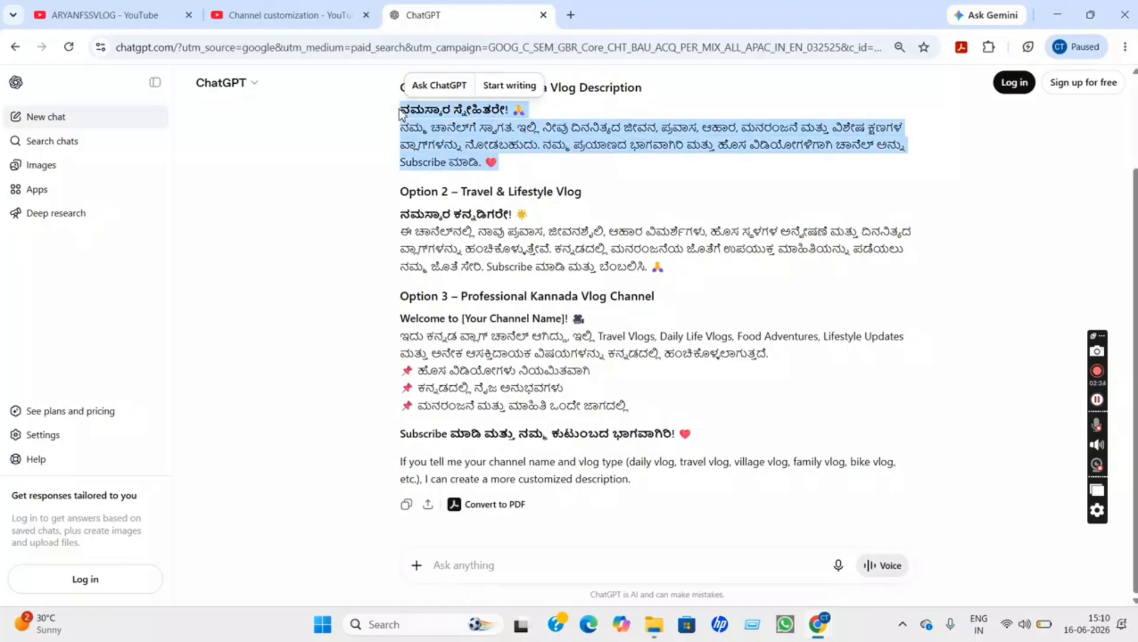
# Paste the copied Kannada welcome text into the channel Description (215/1000 characters)
pyautogui.click(244, 16)
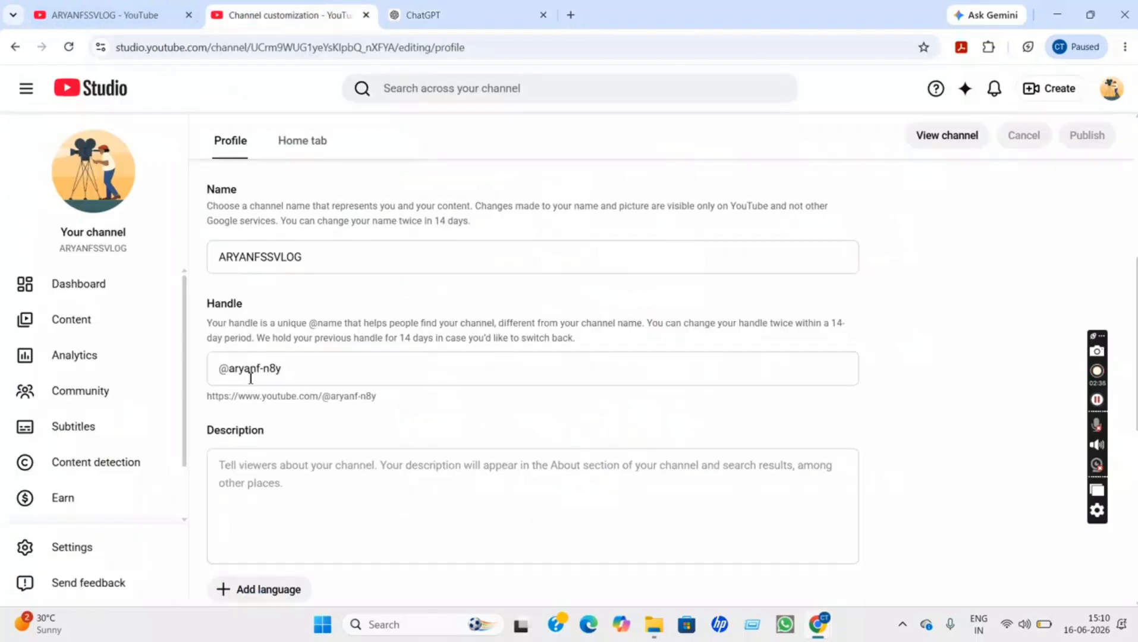
pyautogui.click(259, 479)
pyautogui.hotkey('ctrl', 'v')
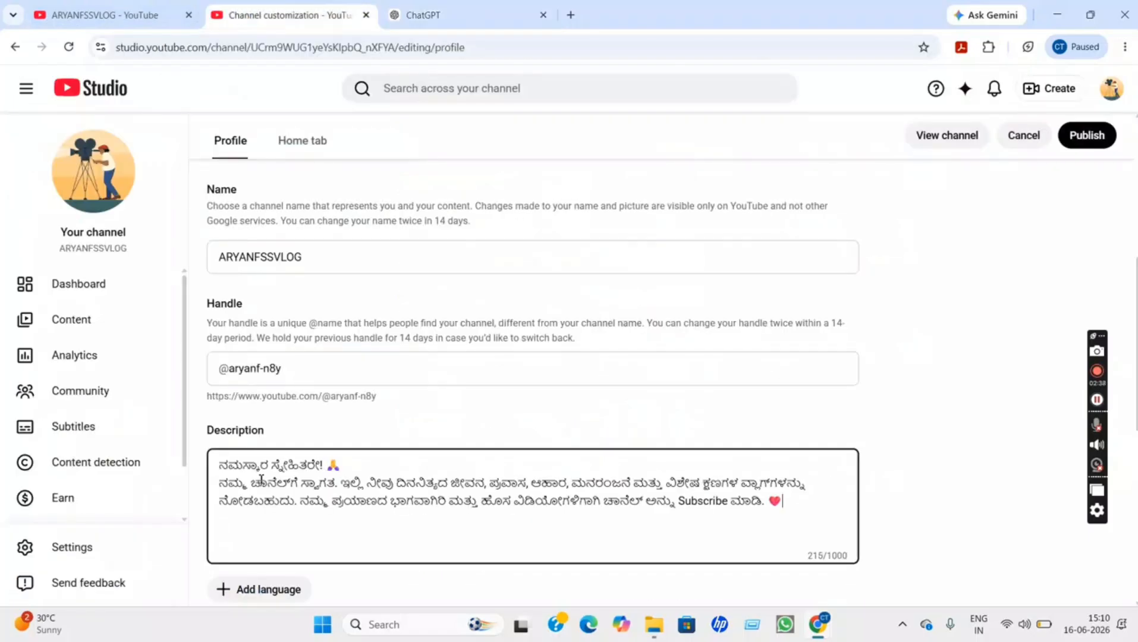
pyautogui.click(908, 529)
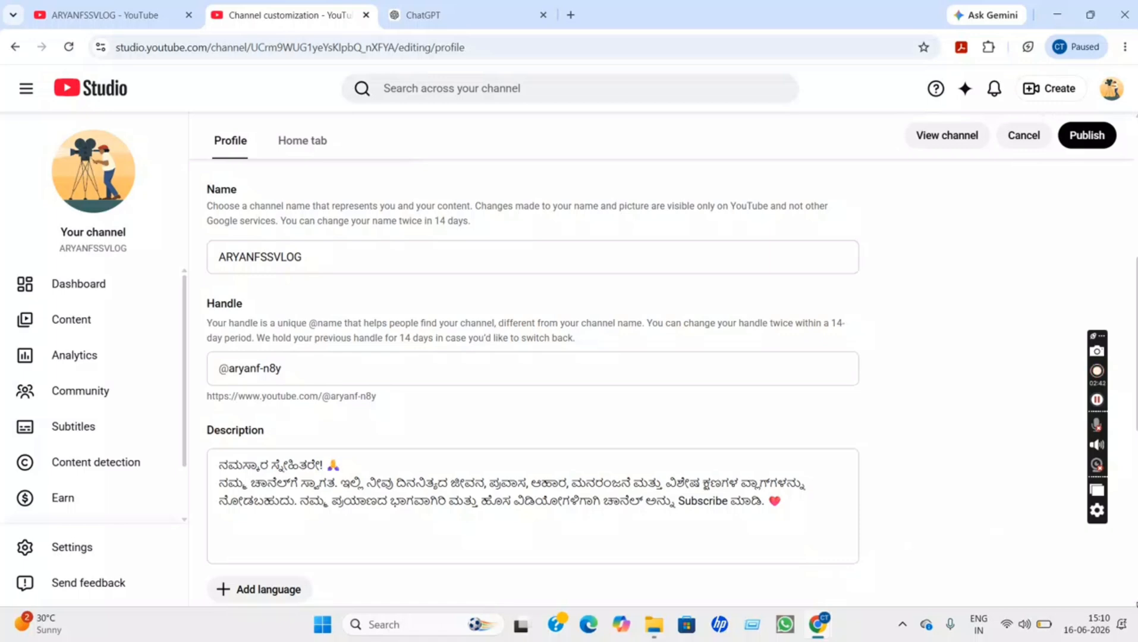
pyautogui.scroll(-3, 533, 380)
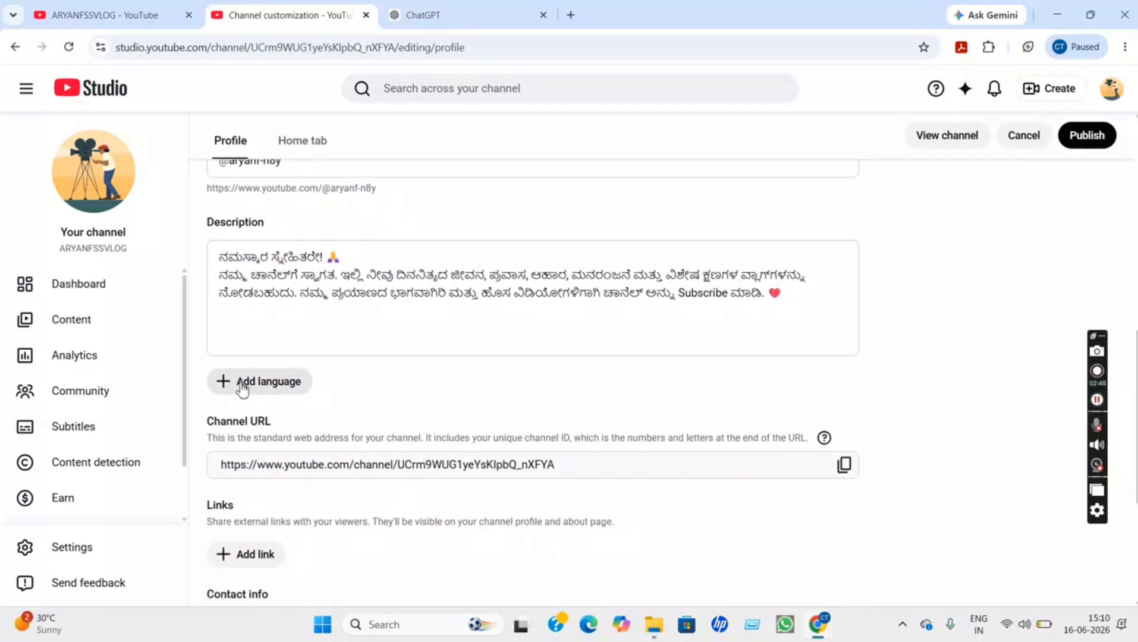
# Add a translation with Kannada as the original language and English as the translation
pyautogui.click(226, 383)
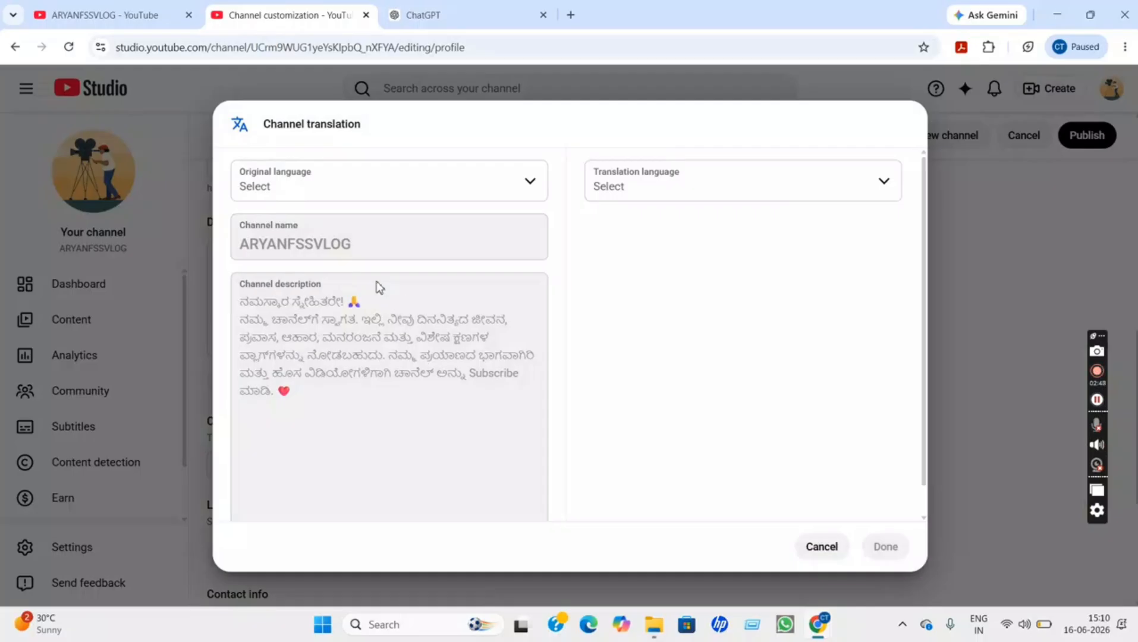
pyautogui.click(310, 200)
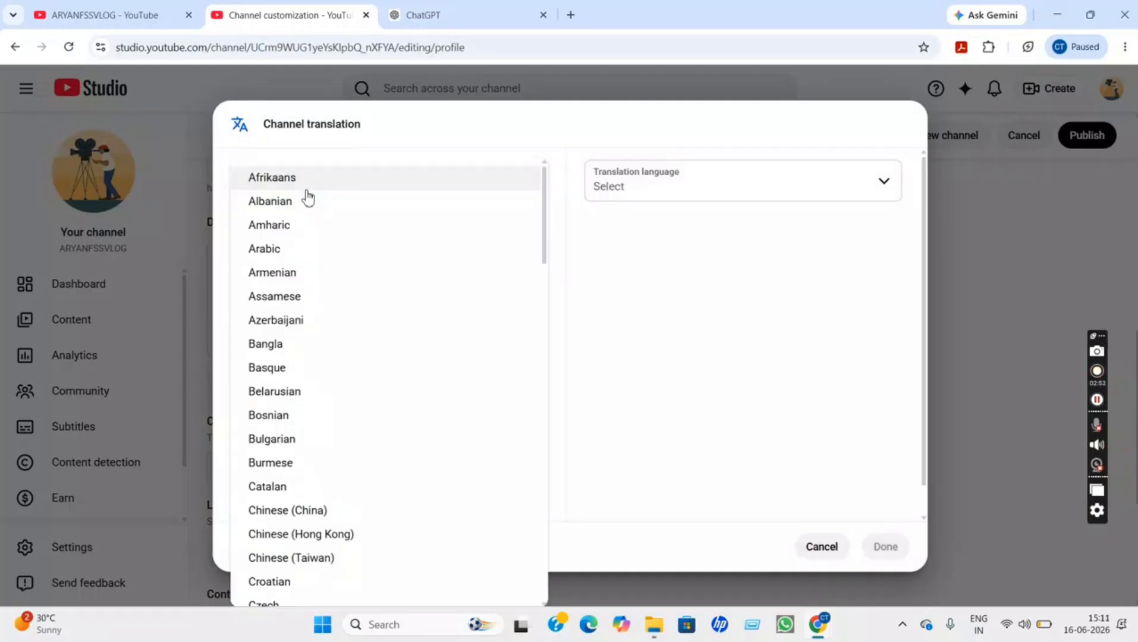
pyautogui.scroll(-10, 308, 198)
pyautogui.click(283, 371)
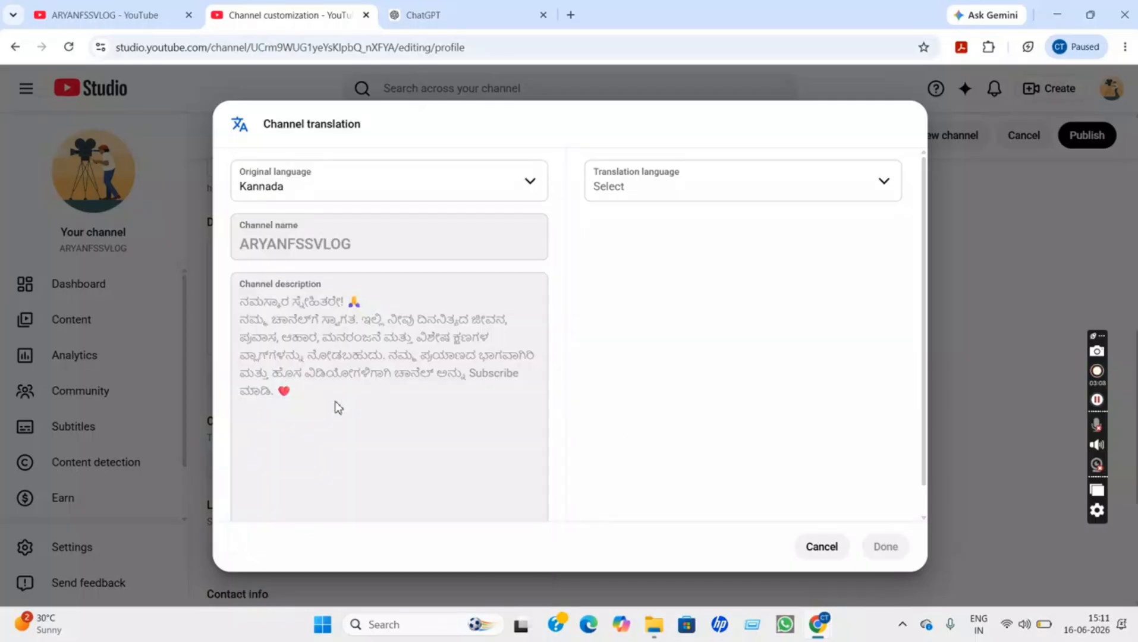
pyautogui.click(689, 195)
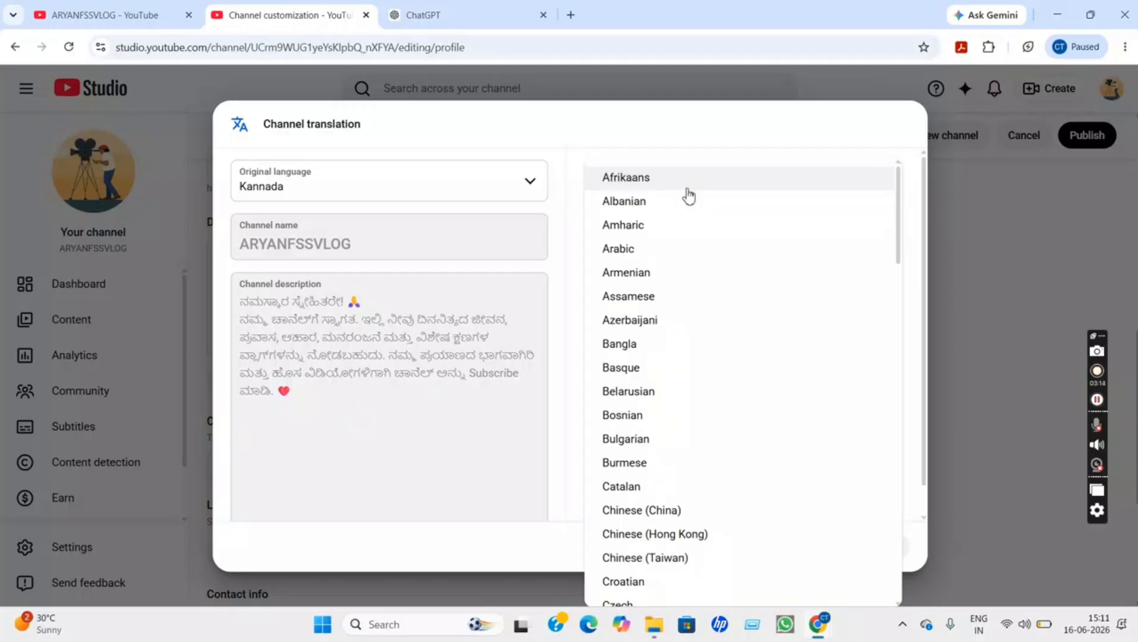
pyautogui.press('e')
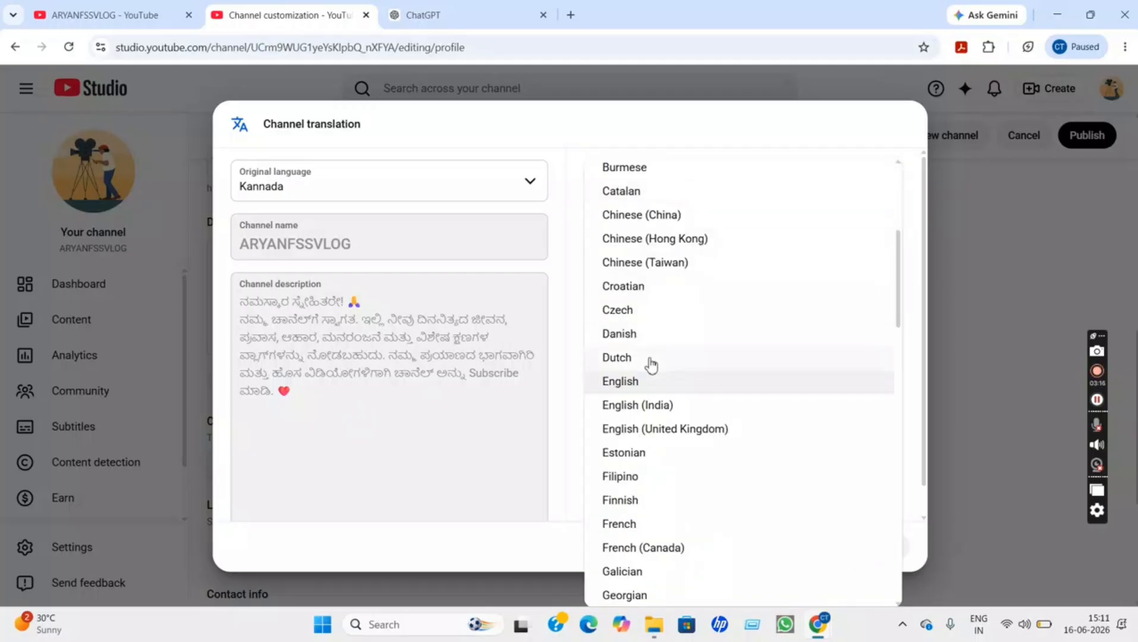
pyautogui.click(638, 384)
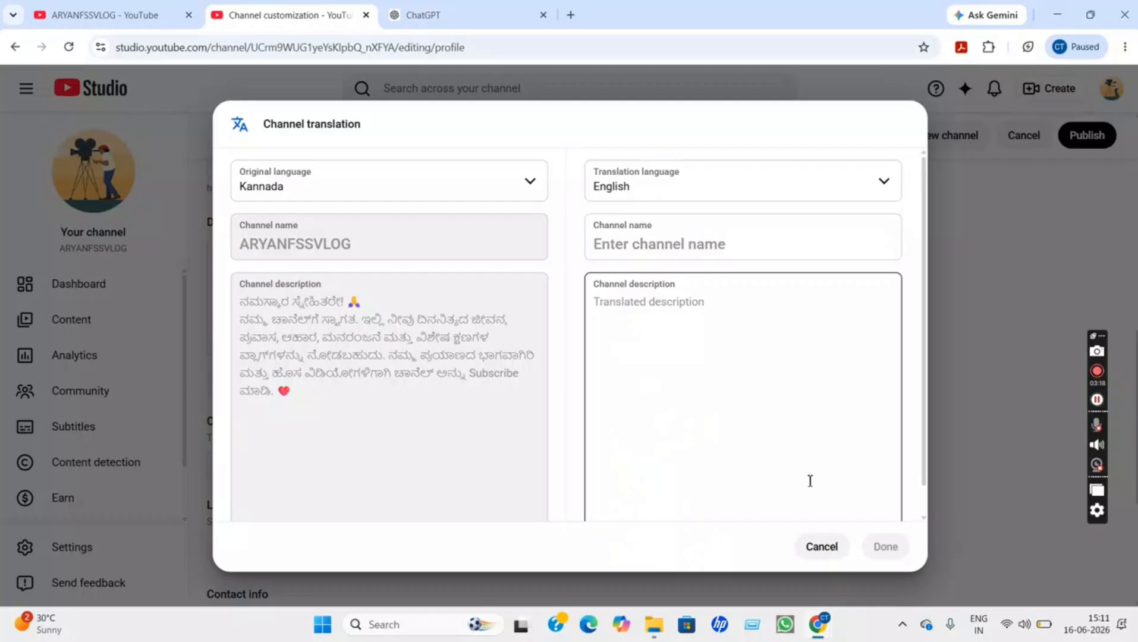
# Enter aryanfssvlog as the English channel name and save the translation
pyautogui.click(790, 465)
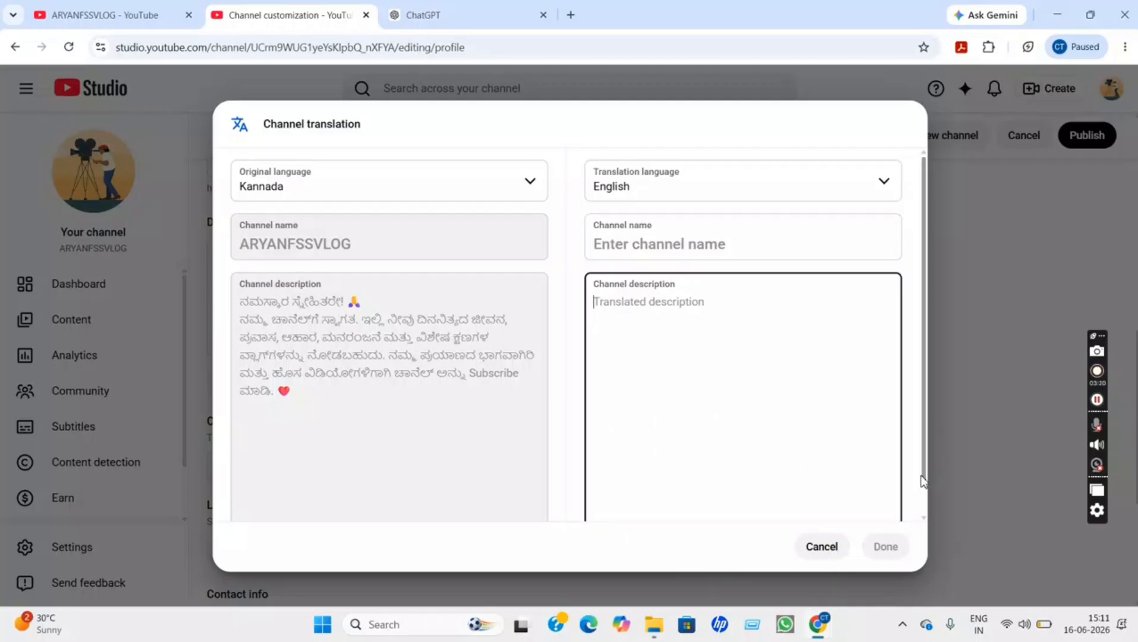
pyautogui.scroll(-1, 920, 482)
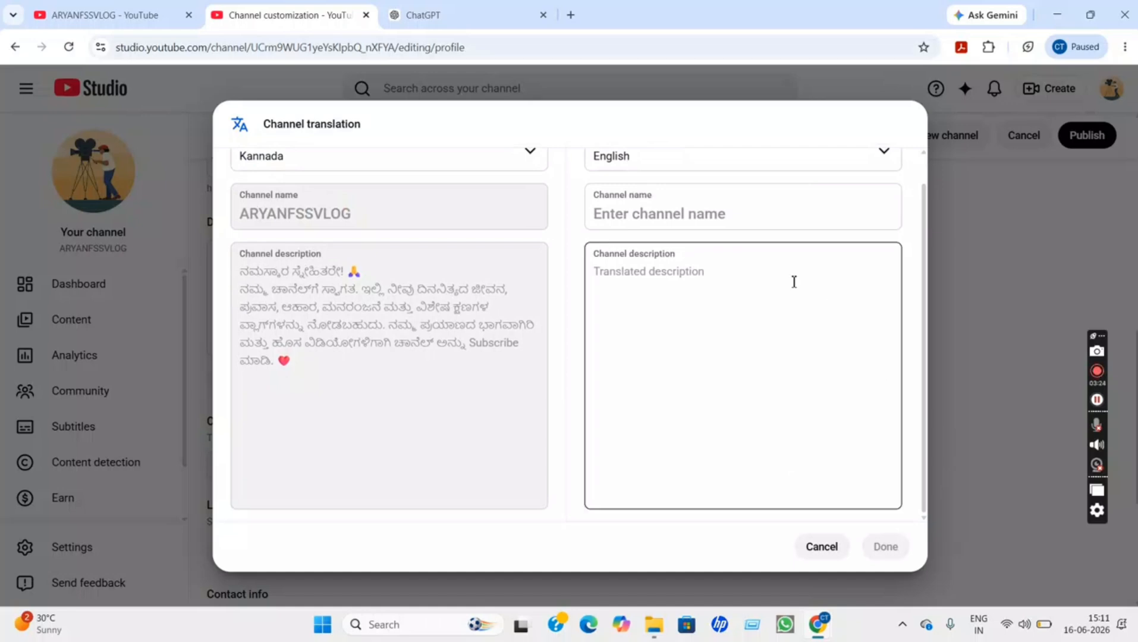
pyautogui.click(684, 218)
pyautogui.click(683, 215)
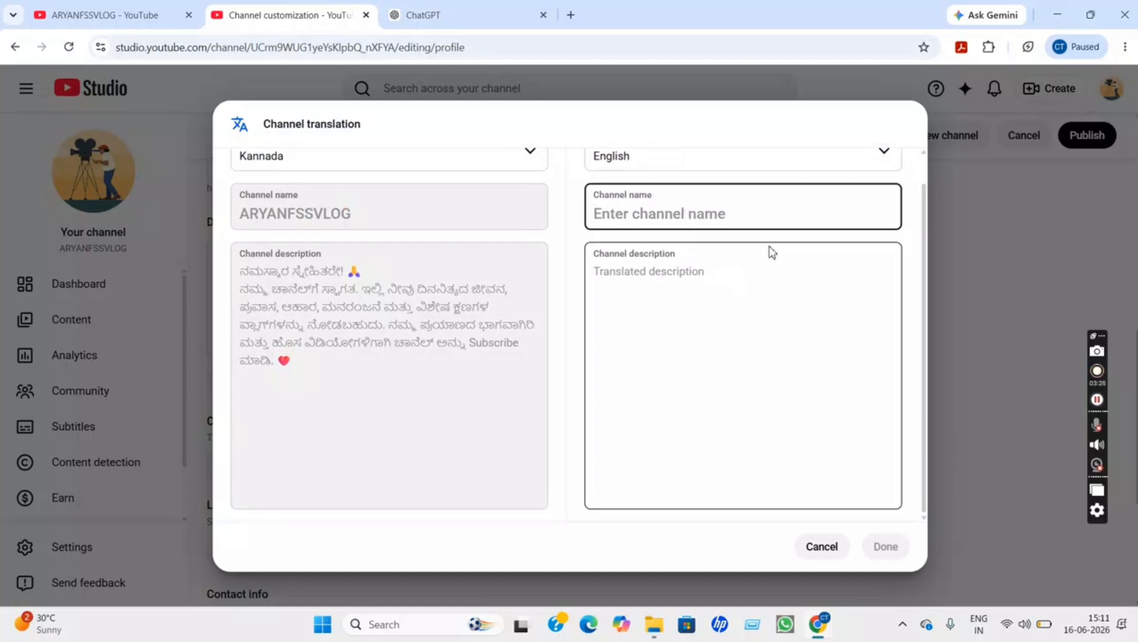
pyautogui.write('ar')
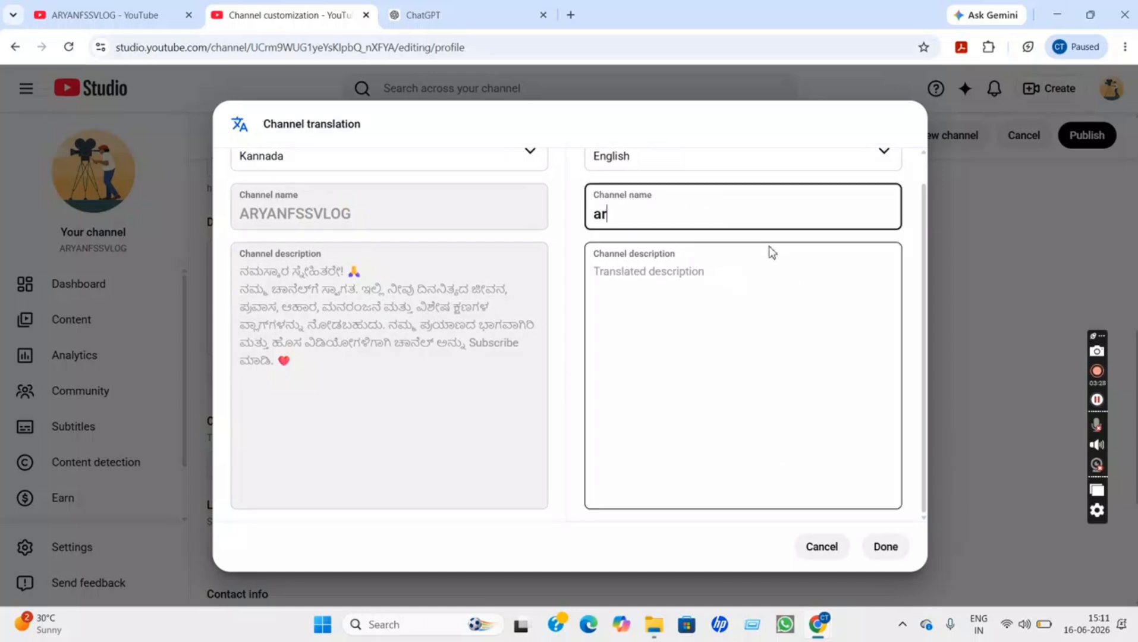
pyautogui.write('yanfssvlog')
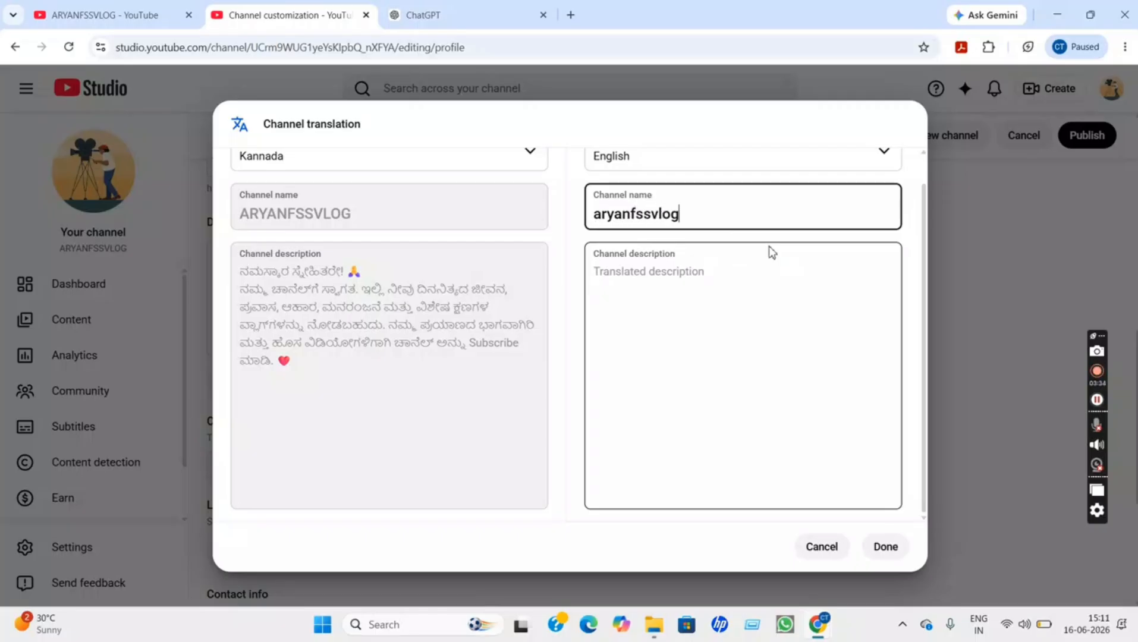
pyautogui.click(894, 545)
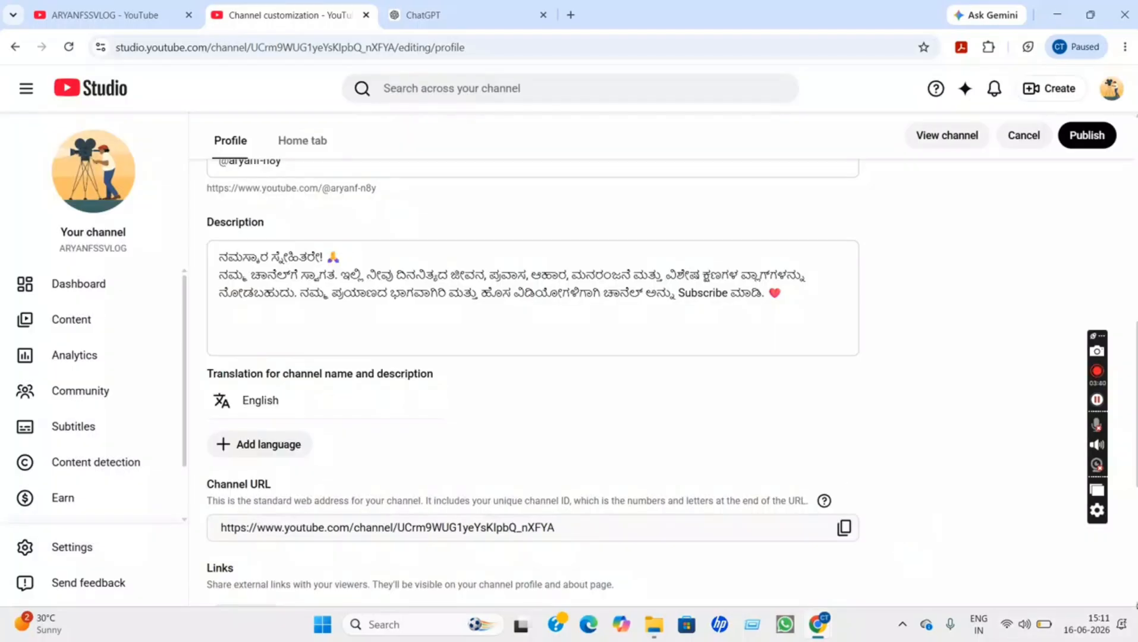
# Click into the contact e-mail field, dismiss its suggestions, and scroll down the profile page
pyautogui.scroll(-5, 533, 382)
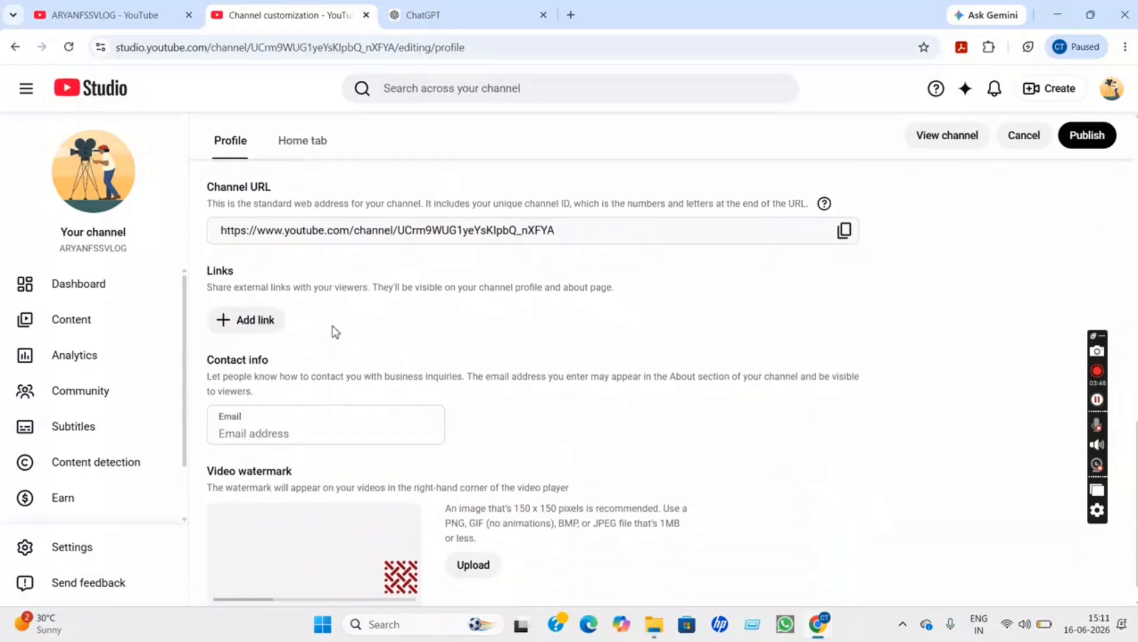
pyautogui.click(283, 432)
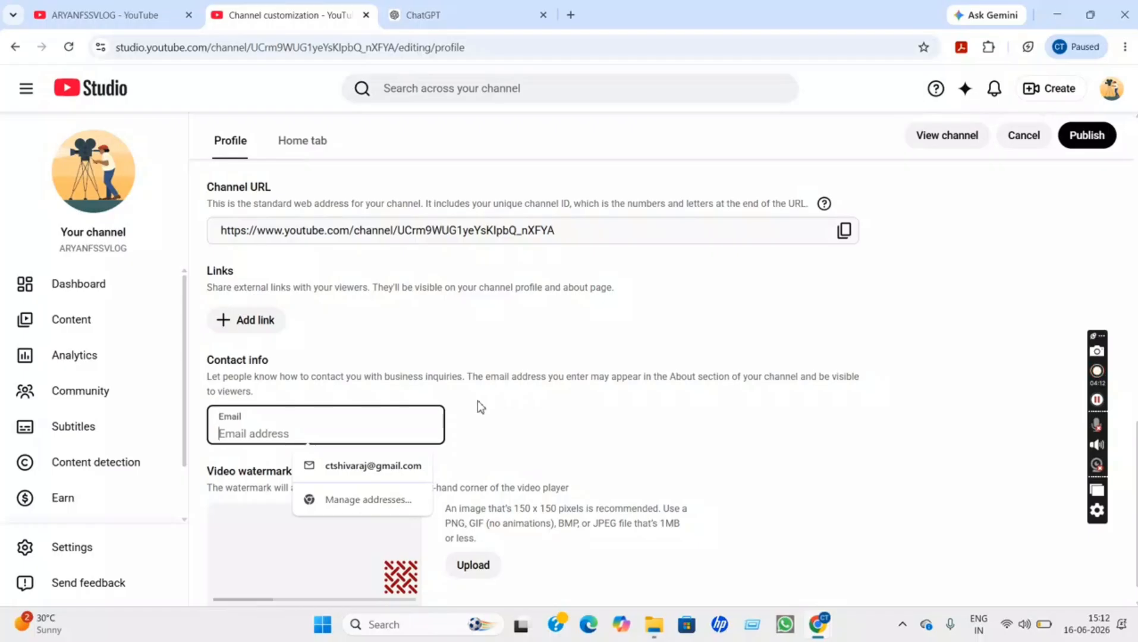
pyautogui.click(497, 404)
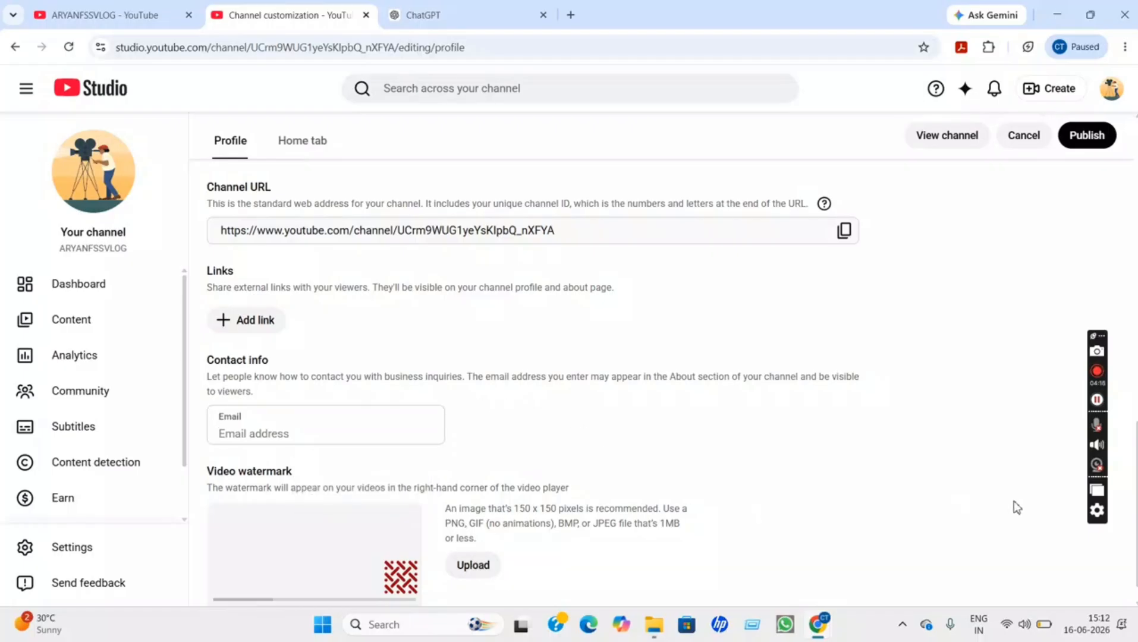
pyautogui.scroll(-1, 1134, 605)
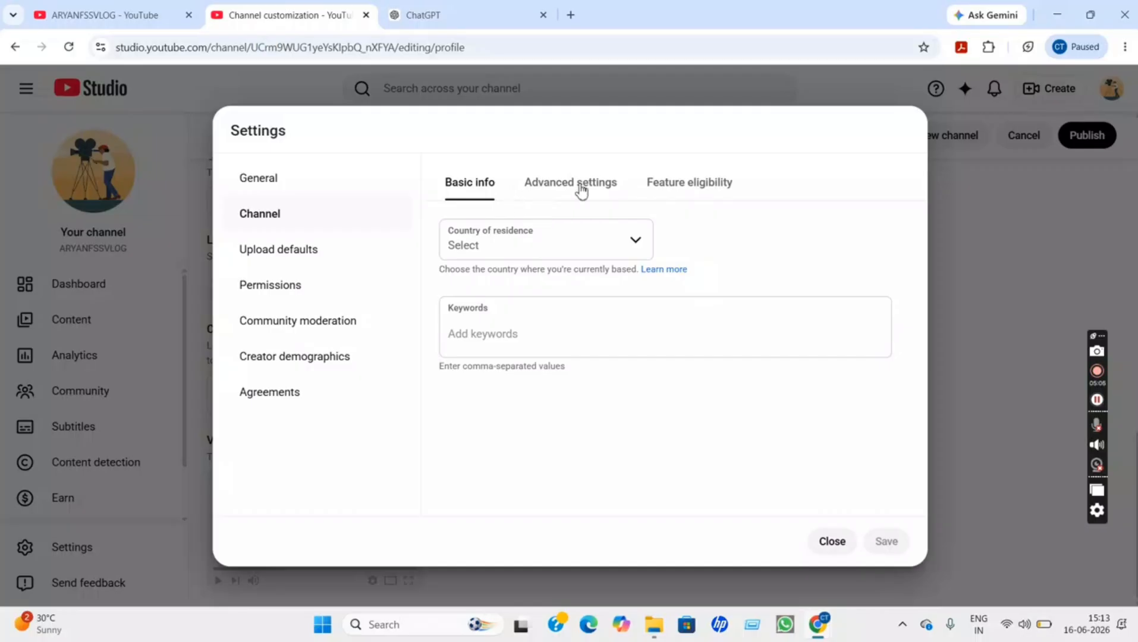
# Set the channel's country of residence to India
pyautogui.click(555, 245)
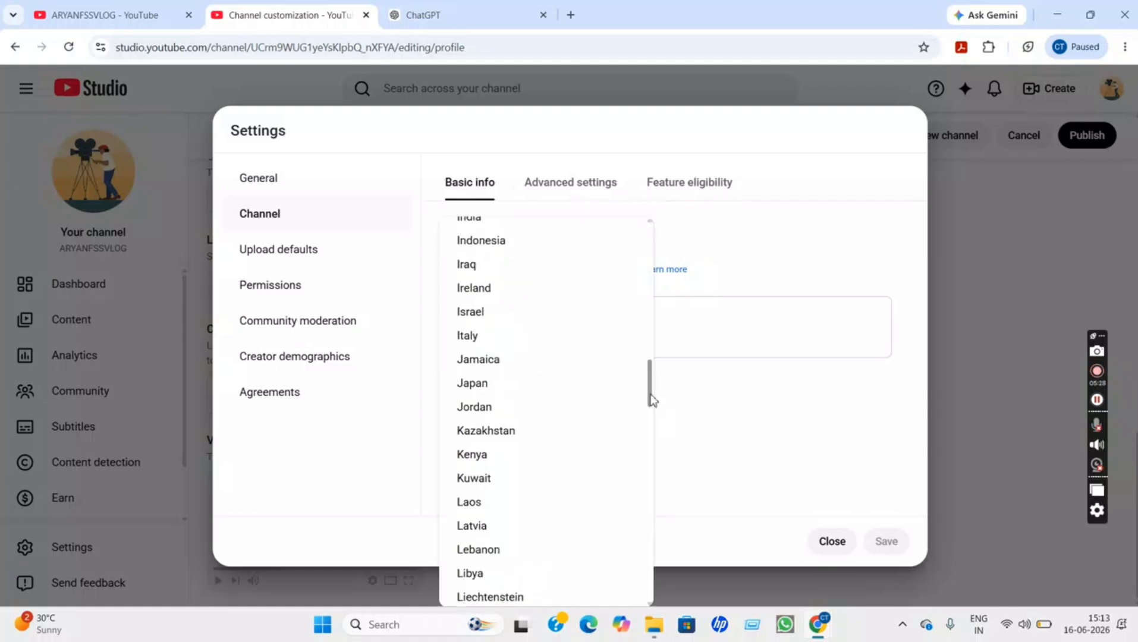
pyautogui.moveTo(652, 396); pyautogui.dragTo(649, 394)
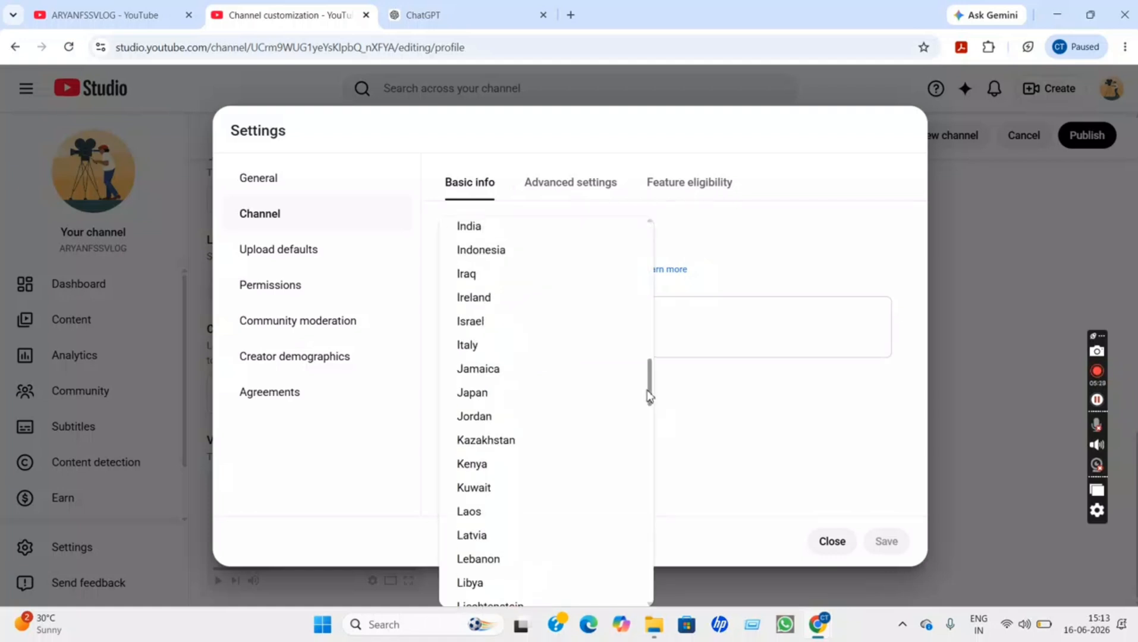
pyautogui.click(521, 227)
# Add keywords KANNADA VLOGS, DAILY VLOGS, TRVEL VLOGS, PERSNAL VLOGS and YOUTUBE TIPS
pyautogui.click(547, 335)
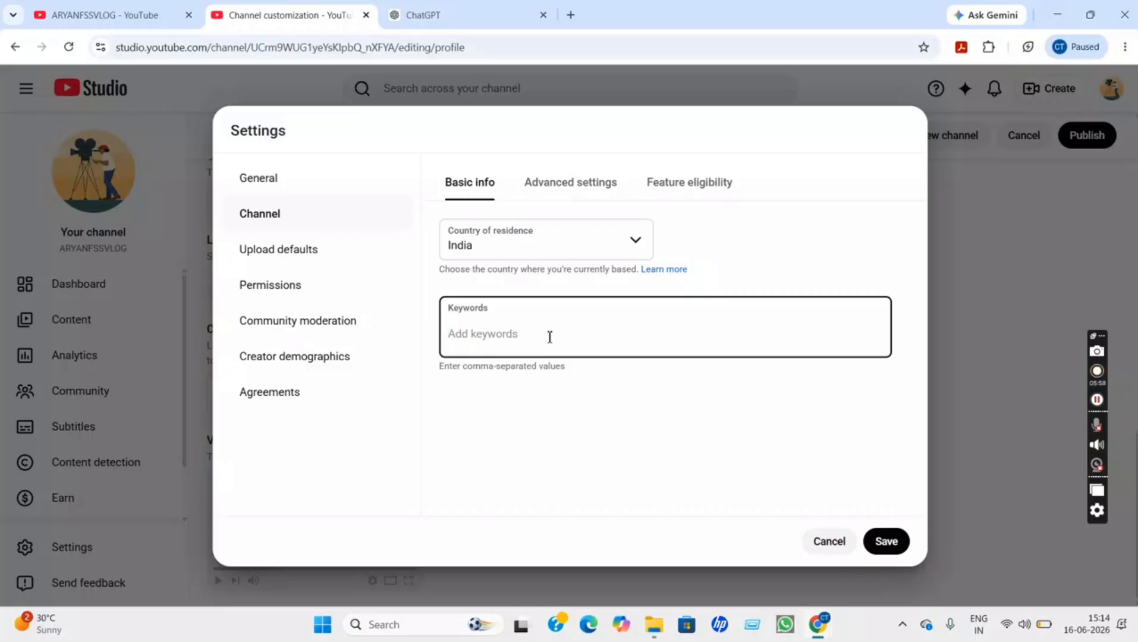
pyautogui.write('KANNAD')
pyautogui.write('A VLOGS')
pyautogui.write(',')
pyautogui.write('DAI')
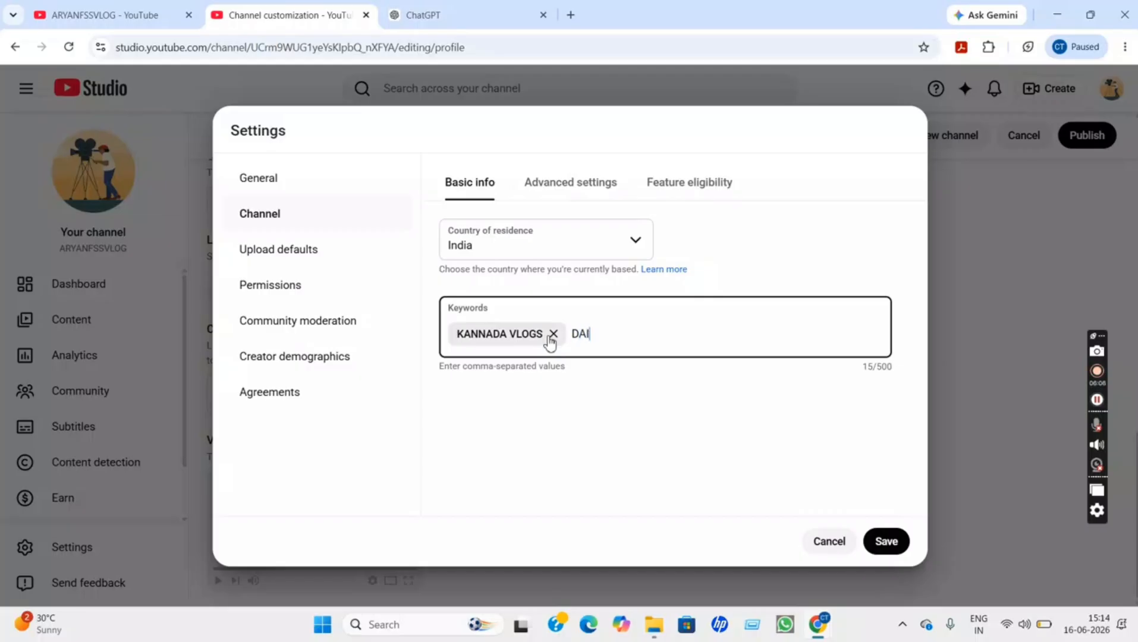
pyautogui.write('LY VLOGS,TRV')
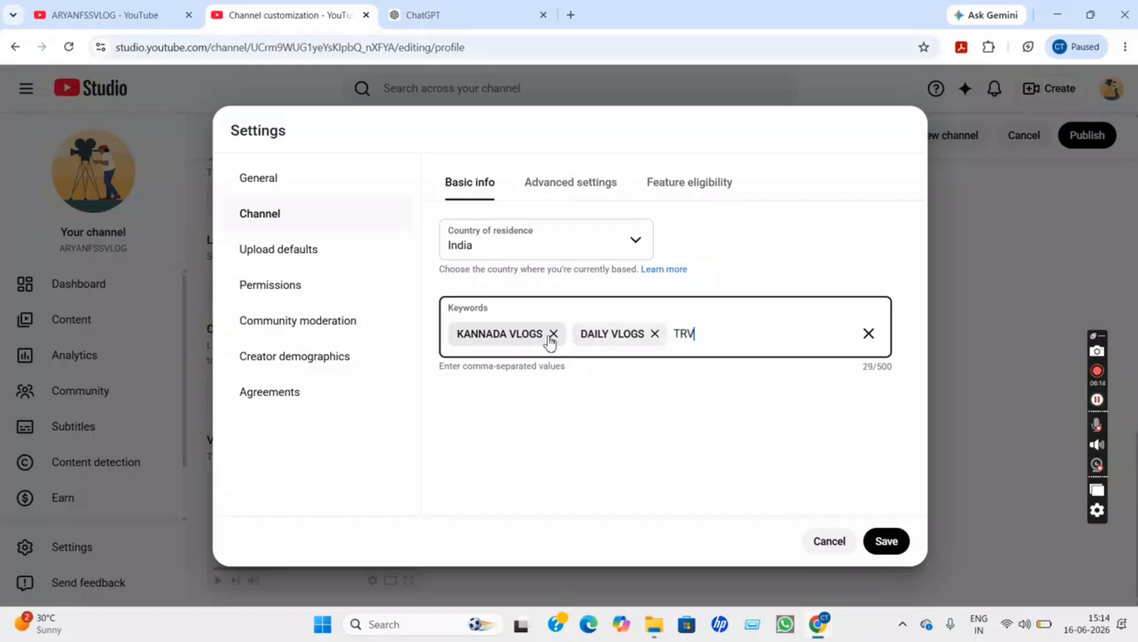
pyautogui.write('EL VLOGS')
pyautogui.press('Return')
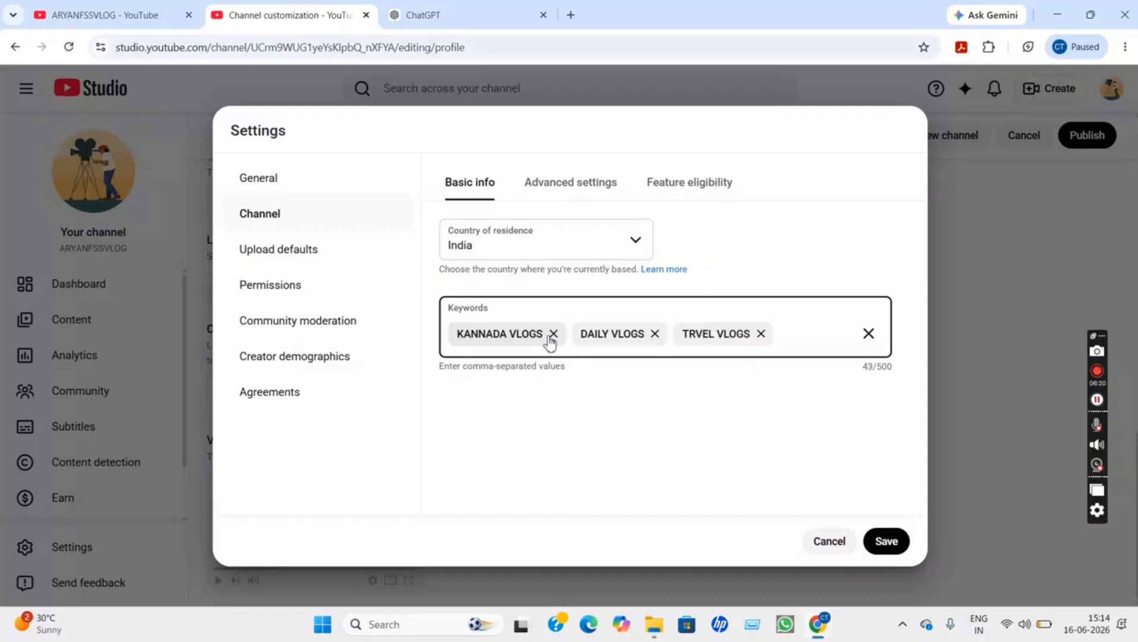
pyautogui.write('PERS')
pyautogui.write('NAL V')
pyautogui.write('LOGS')
pyautogui.press('Return')
pyautogui.write('YOUT')
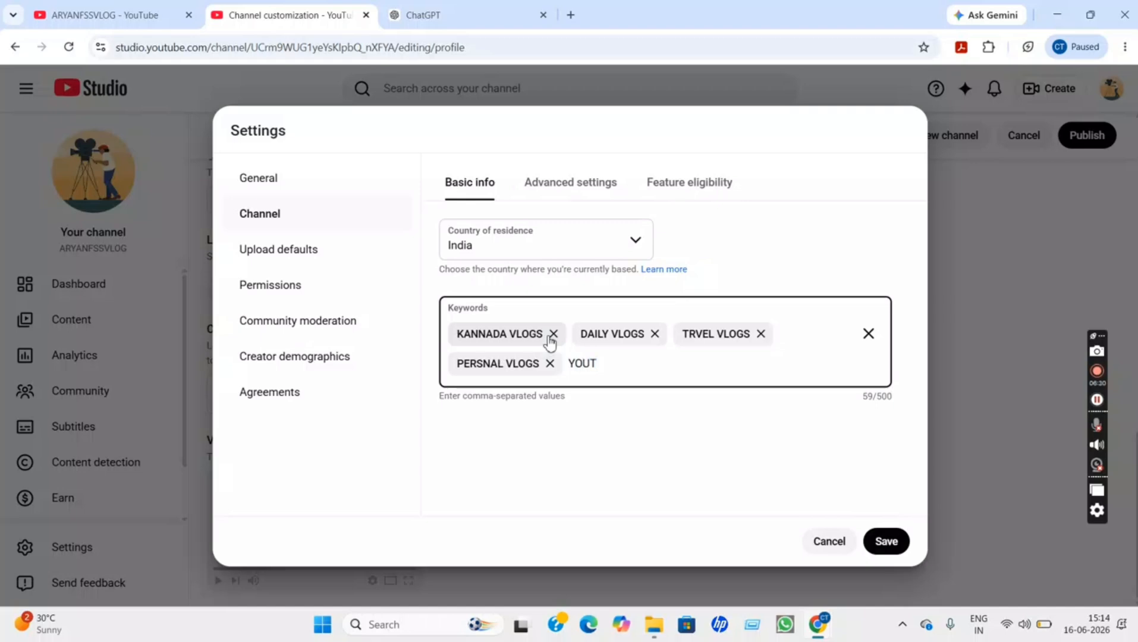
pyautogui.write('UBE TIPS,')
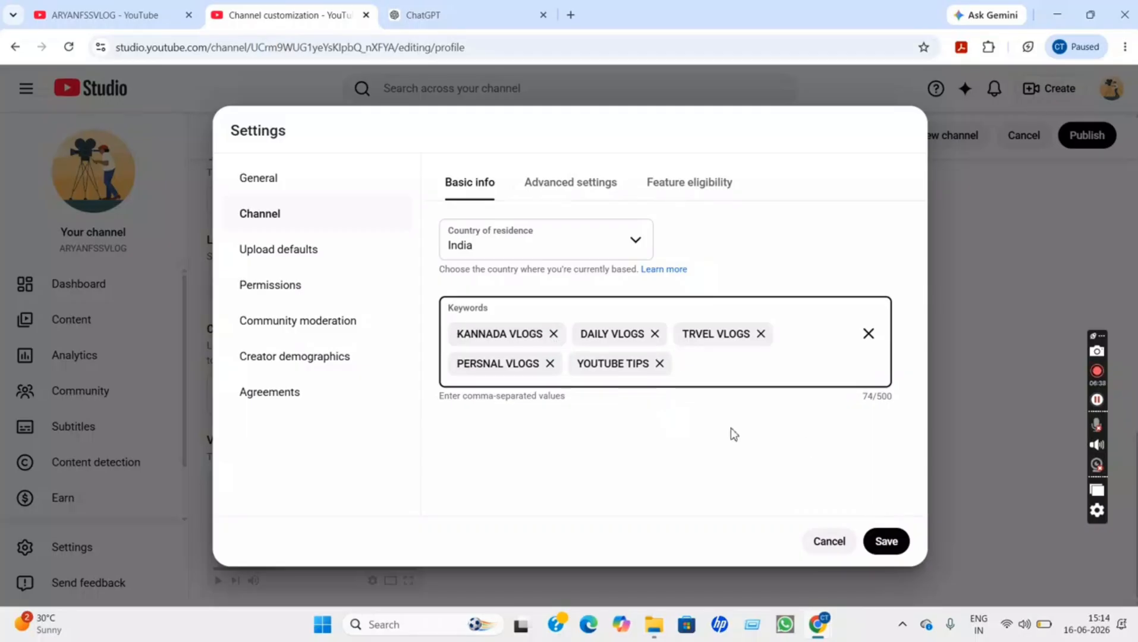
# Save the country and keywords, then view Feature eligibility under the channel's Advanced settings
pyautogui.click(891, 541)
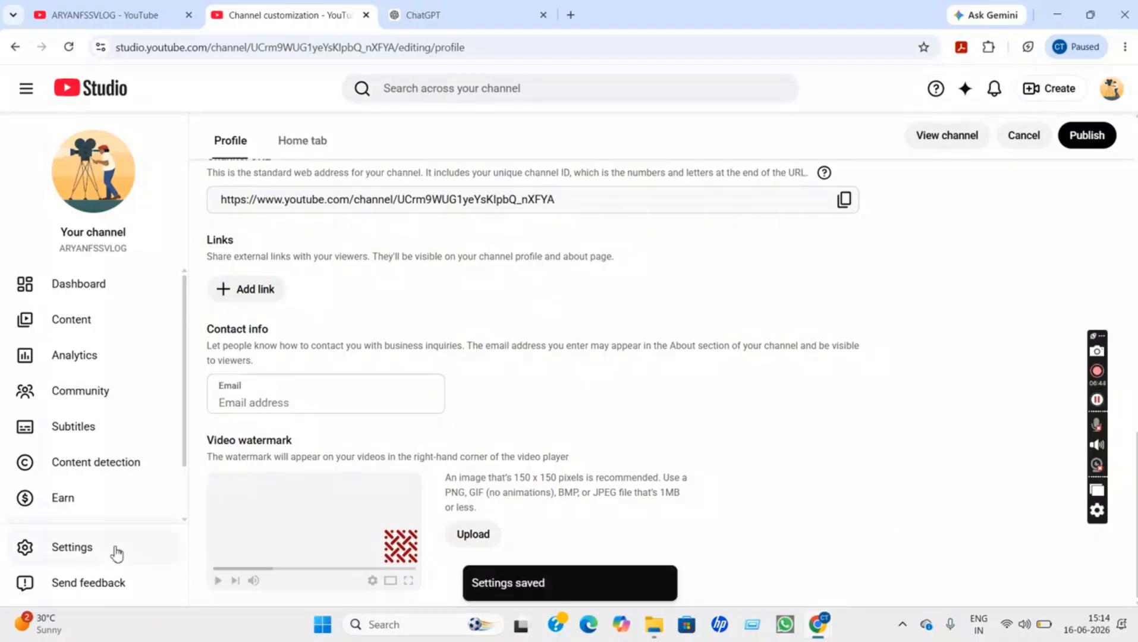
pyautogui.click(72, 547)
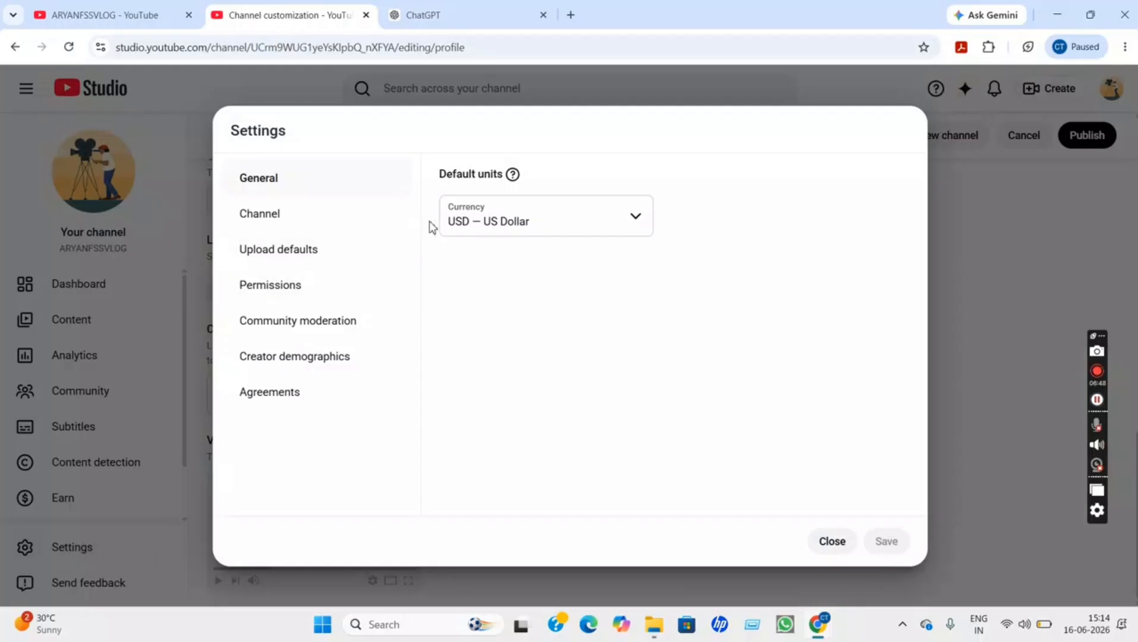
pyautogui.click(273, 220)
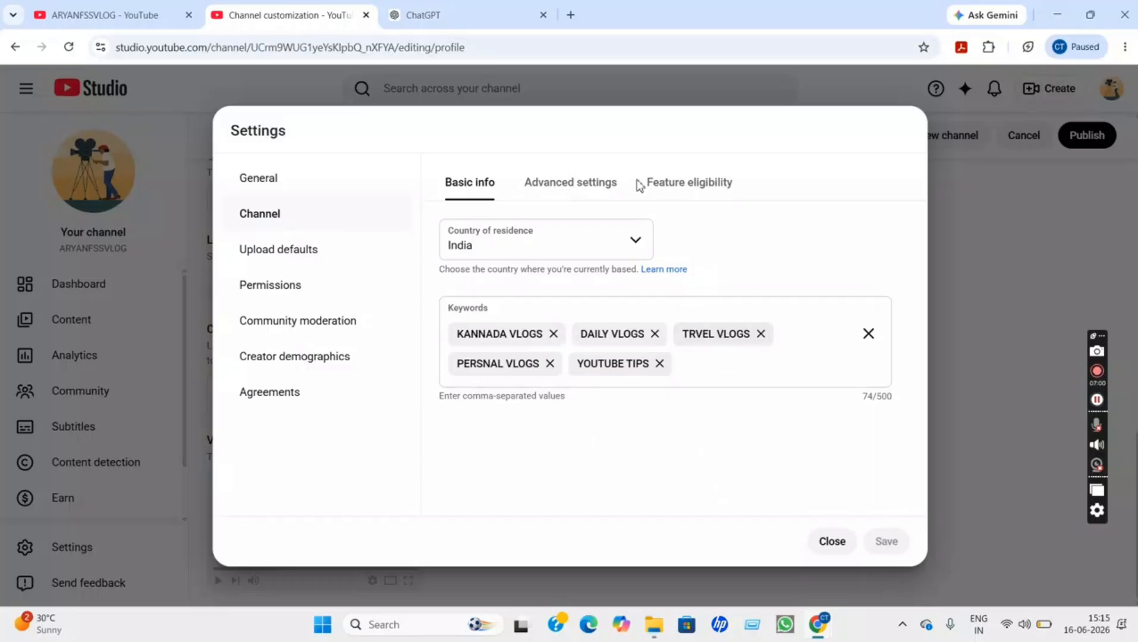
pyautogui.click(603, 190)
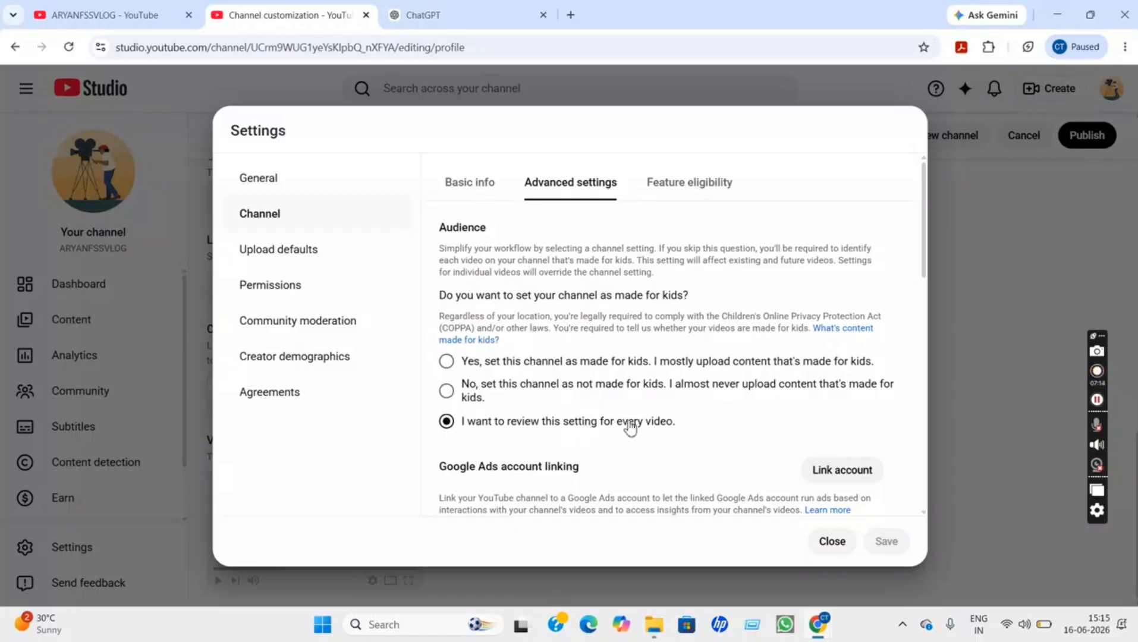
pyautogui.click(689, 193)
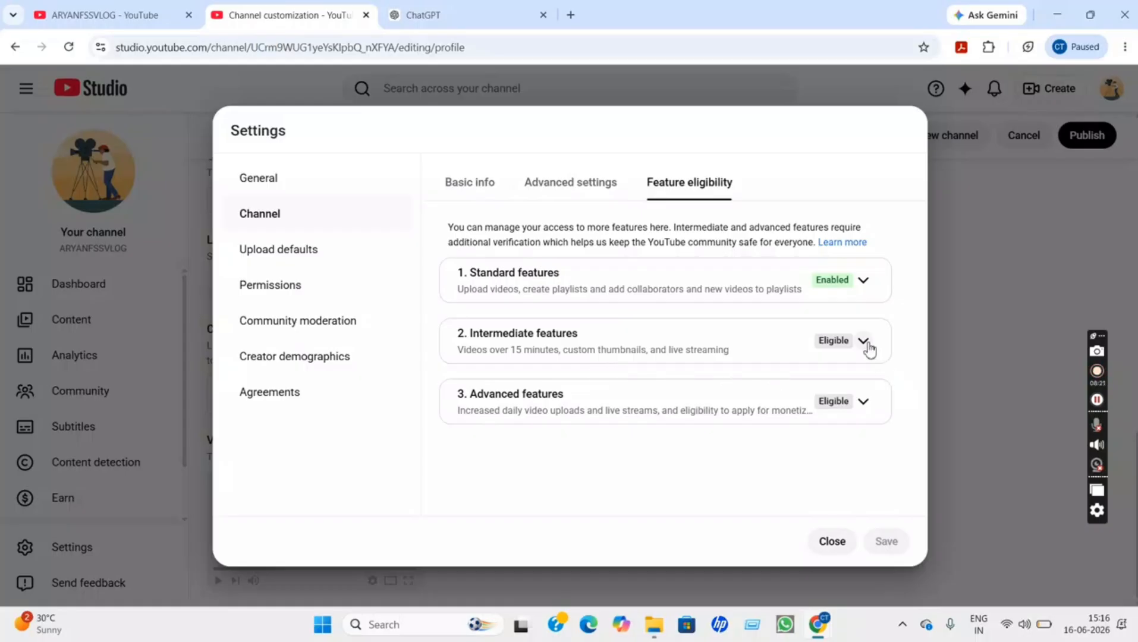
# Review the Intermediate and Advanced feature requirements, dismiss the battery warning, and close Settings
pyautogui.click(864, 342)
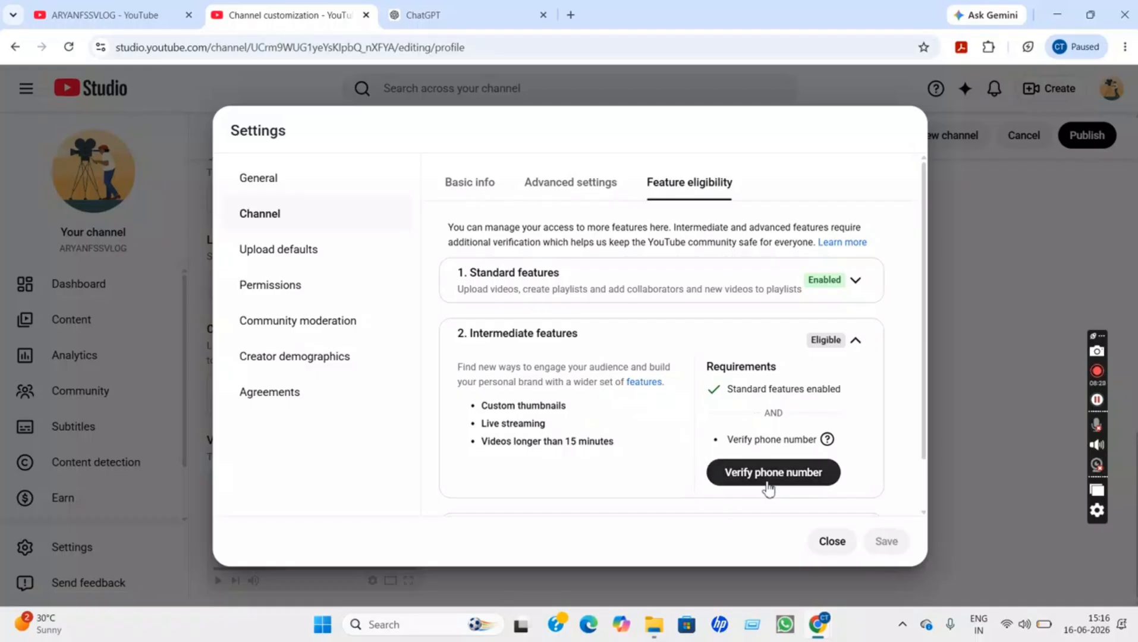
pyautogui.click(856, 340)
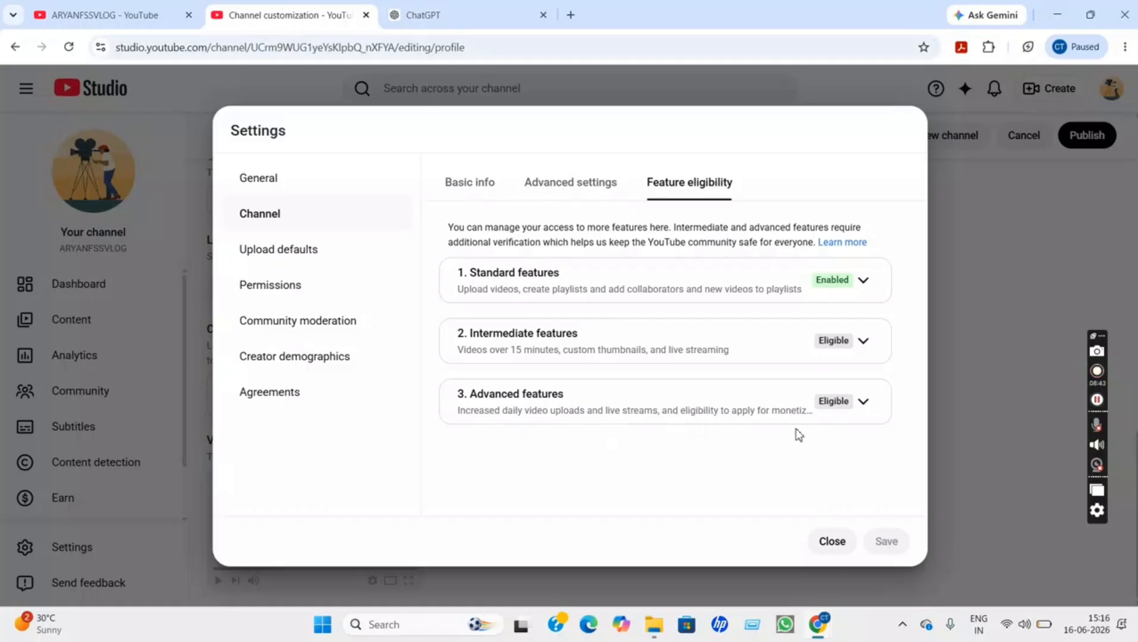
pyautogui.click(863, 417)
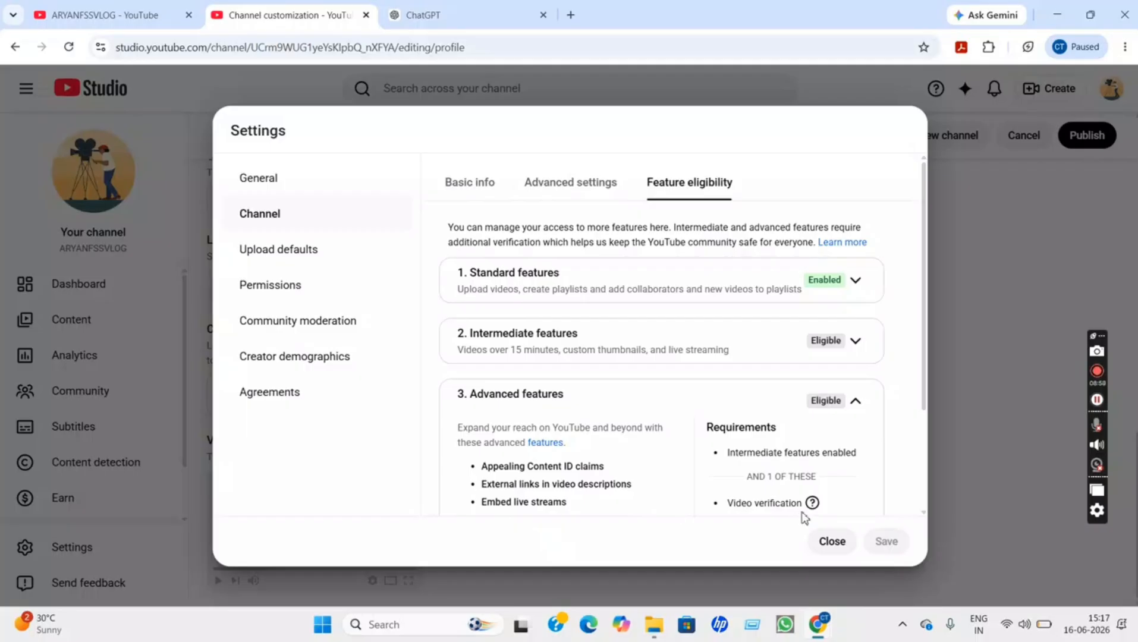
pyautogui.moveTo(810, 503)
pyautogui.click(924, 514)
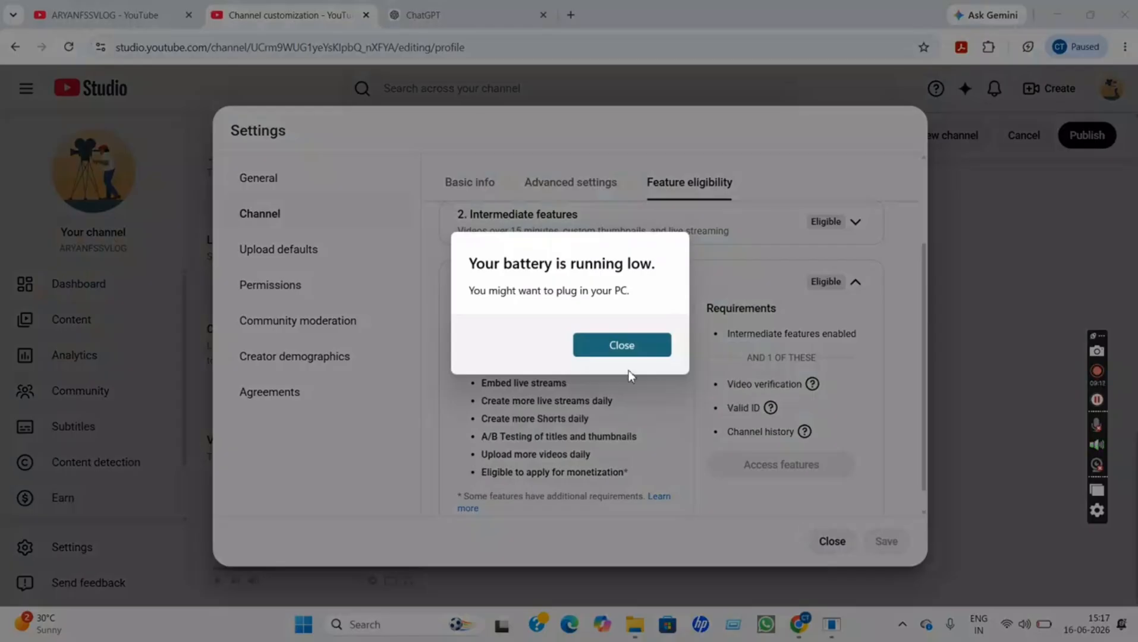
pyautogui.click(629, 344)
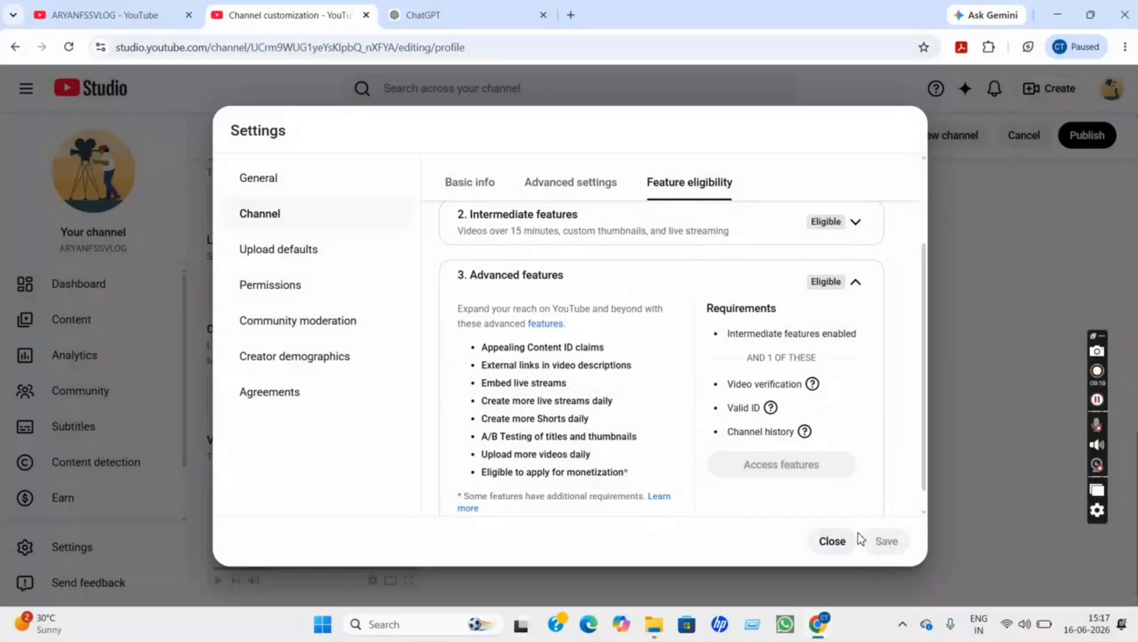
pyautogui.click(840, 552)
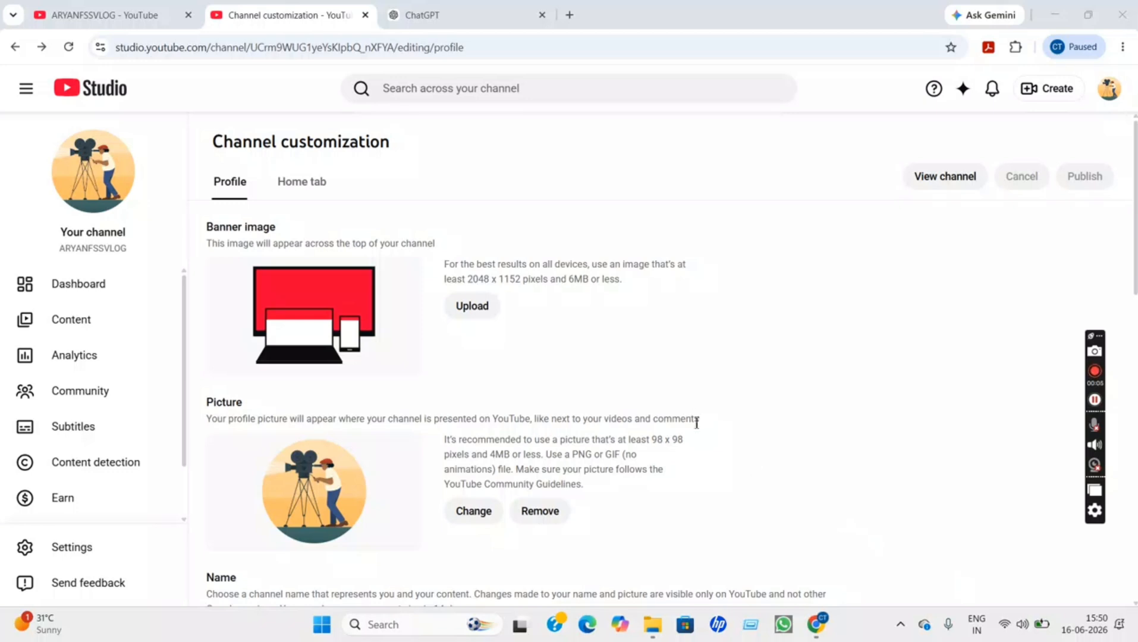
# From the public channel page, start a new video upload via Create > Upload video
pyautogui.click(947, 177)
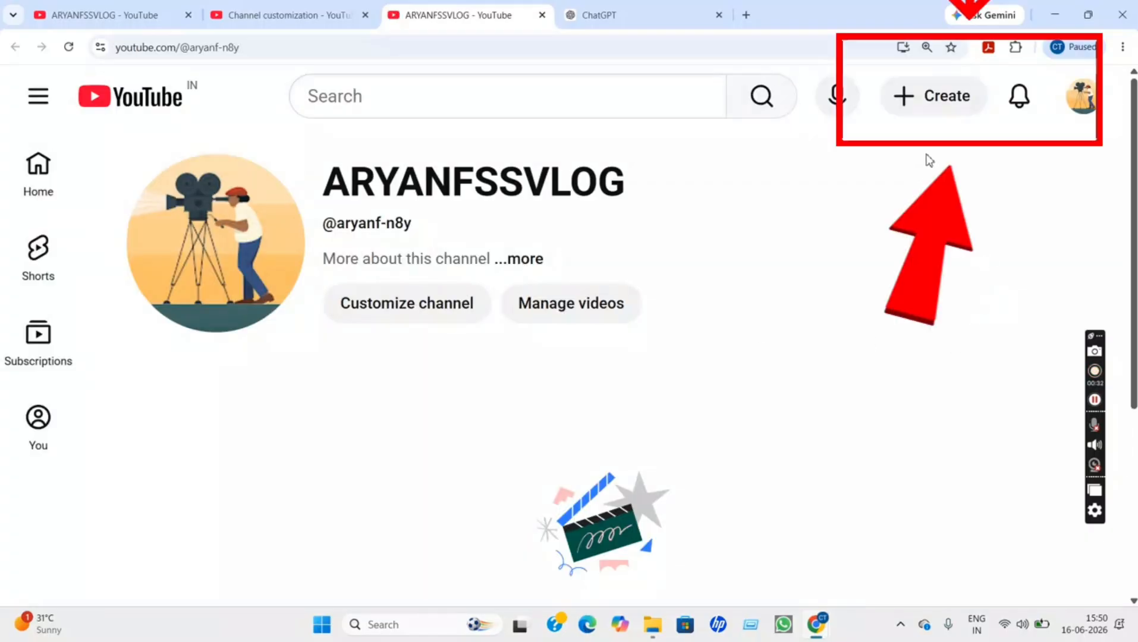
pyautogui.click(915, 111)
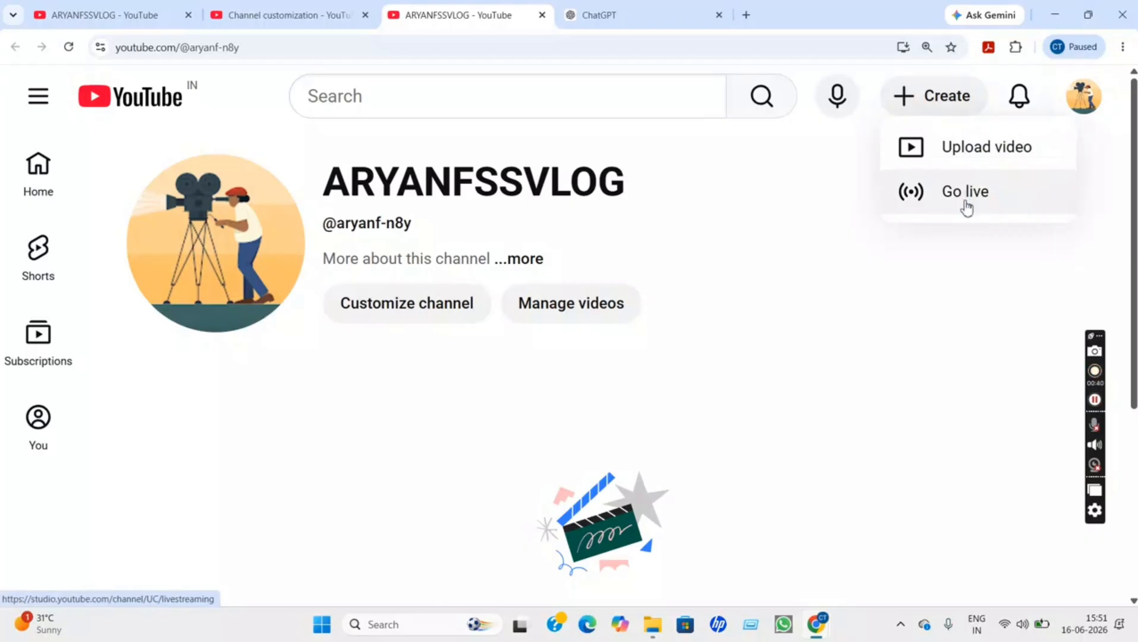
pyautogui.click(985, 167)
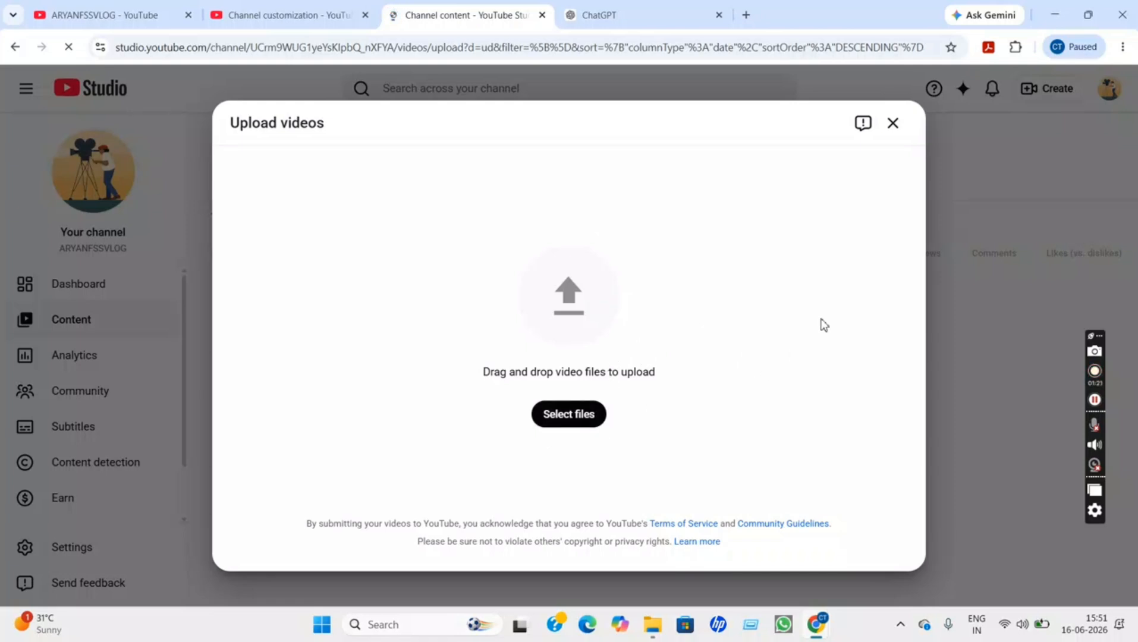
# Dismiss the Upload videos dialog and go to the channel's Analytics page
pyautogui.click(893, 124)
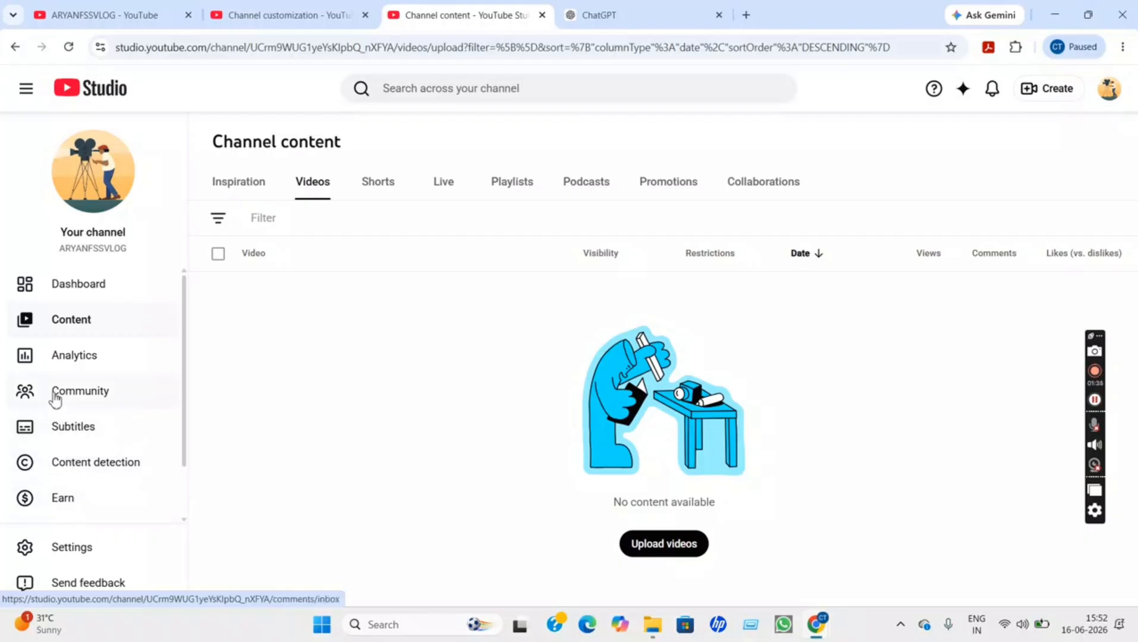
pyautogui.click(76, 360)
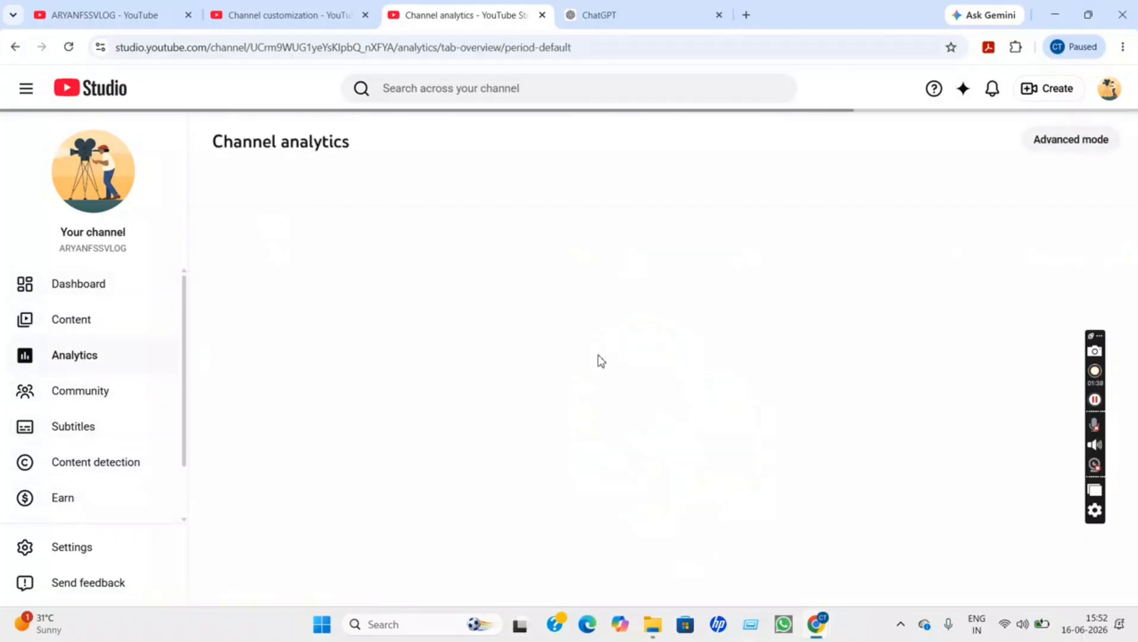